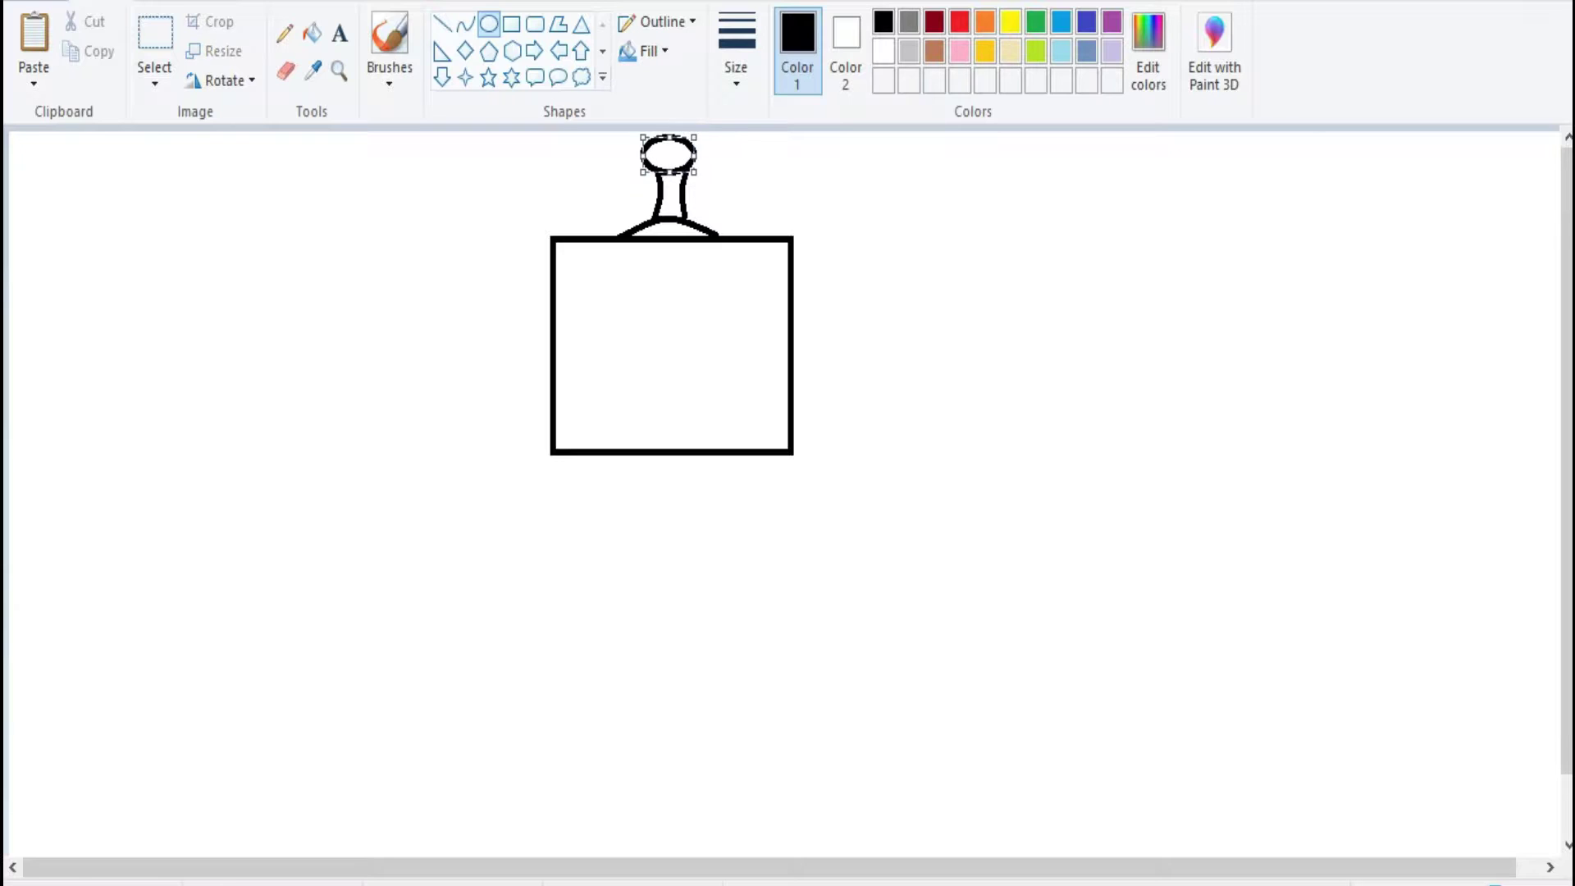
Draw two matching oval eyes side by side in the upper half of the robot's square head.
{"action": "key", "text": "Escape"}
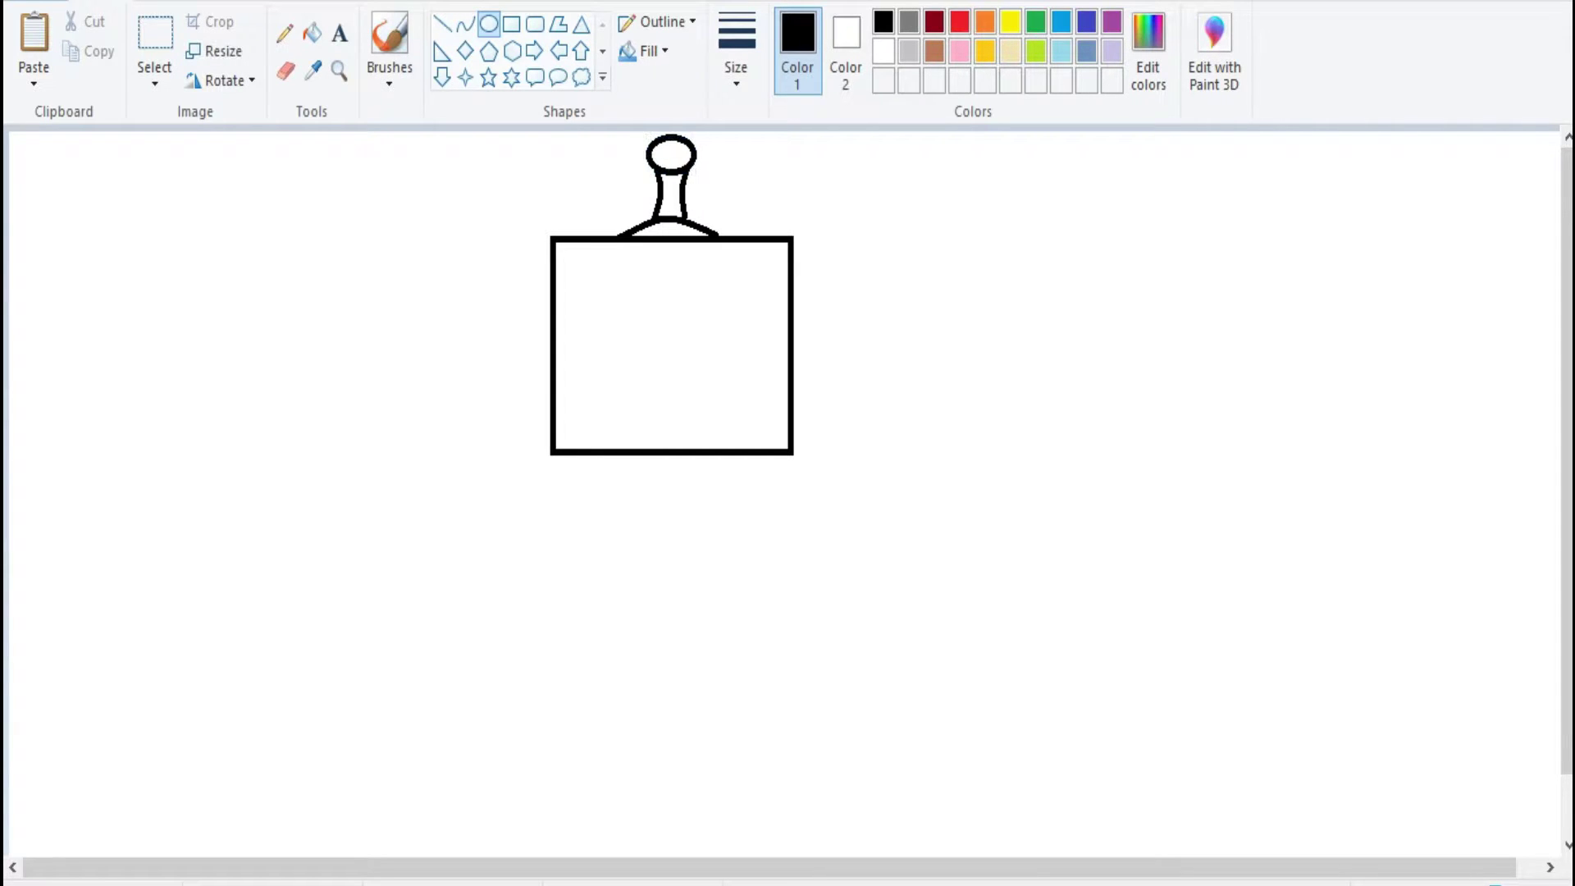
{"action": "mouse_move", "coordinate": [587, 327]}
{"action": "left_mouse_down"}
{"action": "mouse_move", "coordinate": [660, 252]}
{"action": "mouse_move", "coordinate": [619, 302]}
{"action": "left_mouse_up"}
{"action": "left_click_drag", "start_coordinate": [701, 332], "coordinate": [763, 257]}
{"action": "key", "text": "ctrl+z"}
{"action": "key", "text": "ctrl+z"}
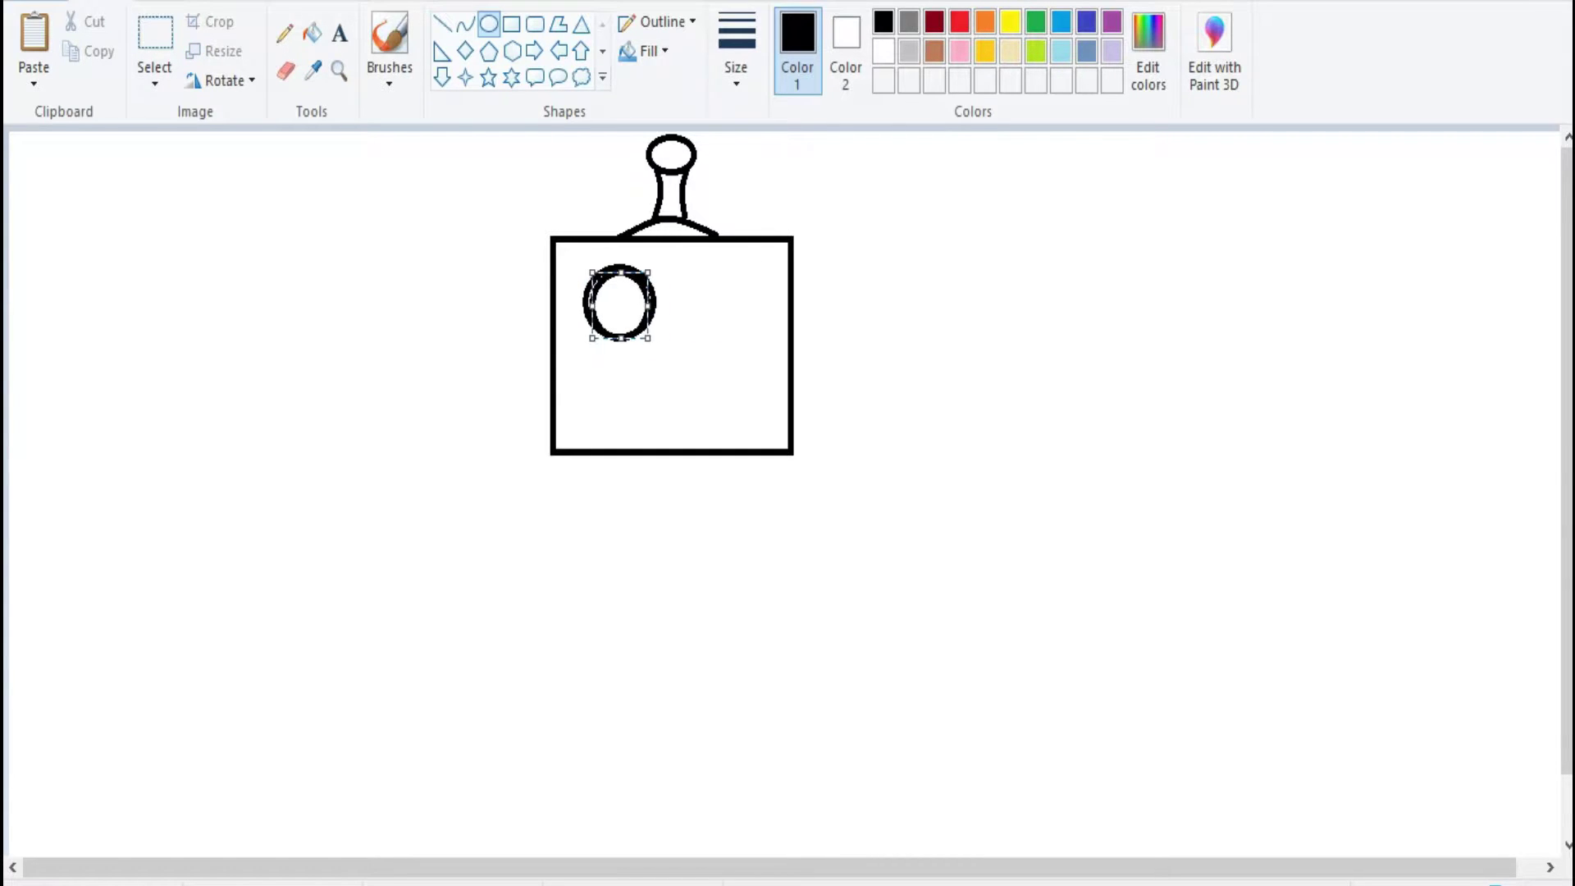
{"action": "left_click_drag", "start_coordinate": [593, 271], "coordinate": [730, 302]}
{"action": "key", "text": "Escape"}
Draw the mouth below the eyes as a wide rectangle with a narrower rectangle inside it.
{"action": "left_click", "coordinate": [511, 24]}
{"action": "mouse_move", "coordinate": [586, 420]}
{"action": "left_mouse_down"}
{"action": "mouse_move", "coordinate": [629, 370]}
{"action": "mouse_move", "coordinate": [765, 364]}
{"action": "left_mouse_up"}
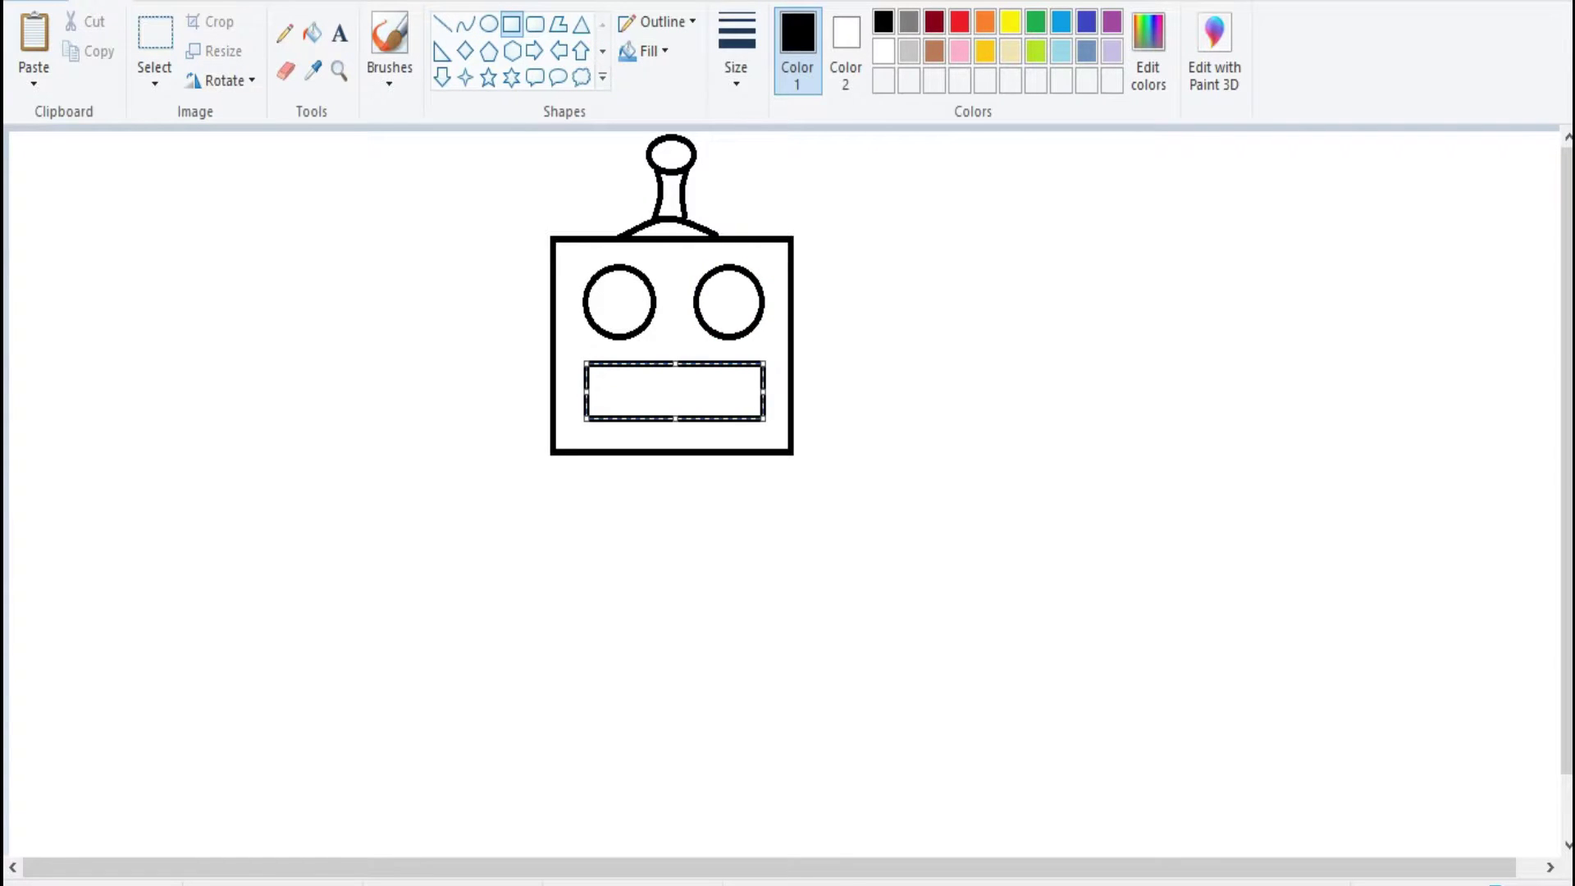
{"action": "left_click_drag", "start_coordinate": [601, 405], "coordinate": [747, 378]}
Draw a narrow upright rectangle against each side of the head as the ears.
{"action": "left_click_drag", "start_coordinate": [795, 288], "coordinate": [811, 409]}
{"action": "left_click_drag", "start_coordinate": [531, 402], "coordinate": [551, 292]}
{"action": "left_click_drag", "start_coordinate": [529, 348], "coordinate": [535, 347]}
Draw two curved neck lines under the head and a large rectangular body beneath them.
{"action": "left_click", "coordinate": [465, 24]}
{"action": "mouse_move", "coordinate": [634, 456]}
{"action": "left_mouse_down"}
{"action": "mouse_move", "coordinate": [777, 626]}
{"action": "mouse_move", "coordinate": [778, 708]}
{"action": "left_mouse_up"}
{"action": "left_click", "coordinate": [511, 24]}
{"action": "left_click_drag", "start_coordinate": [574, 598], "coordinate": [541, 597]}
{"action": "left_click_drag", "start_coordinate": [778, 597], "coordinate": [791, 597]}
{"action": "left_click_drag", "start_coordinate": [666, 596], "coordinate": [676, 602]}
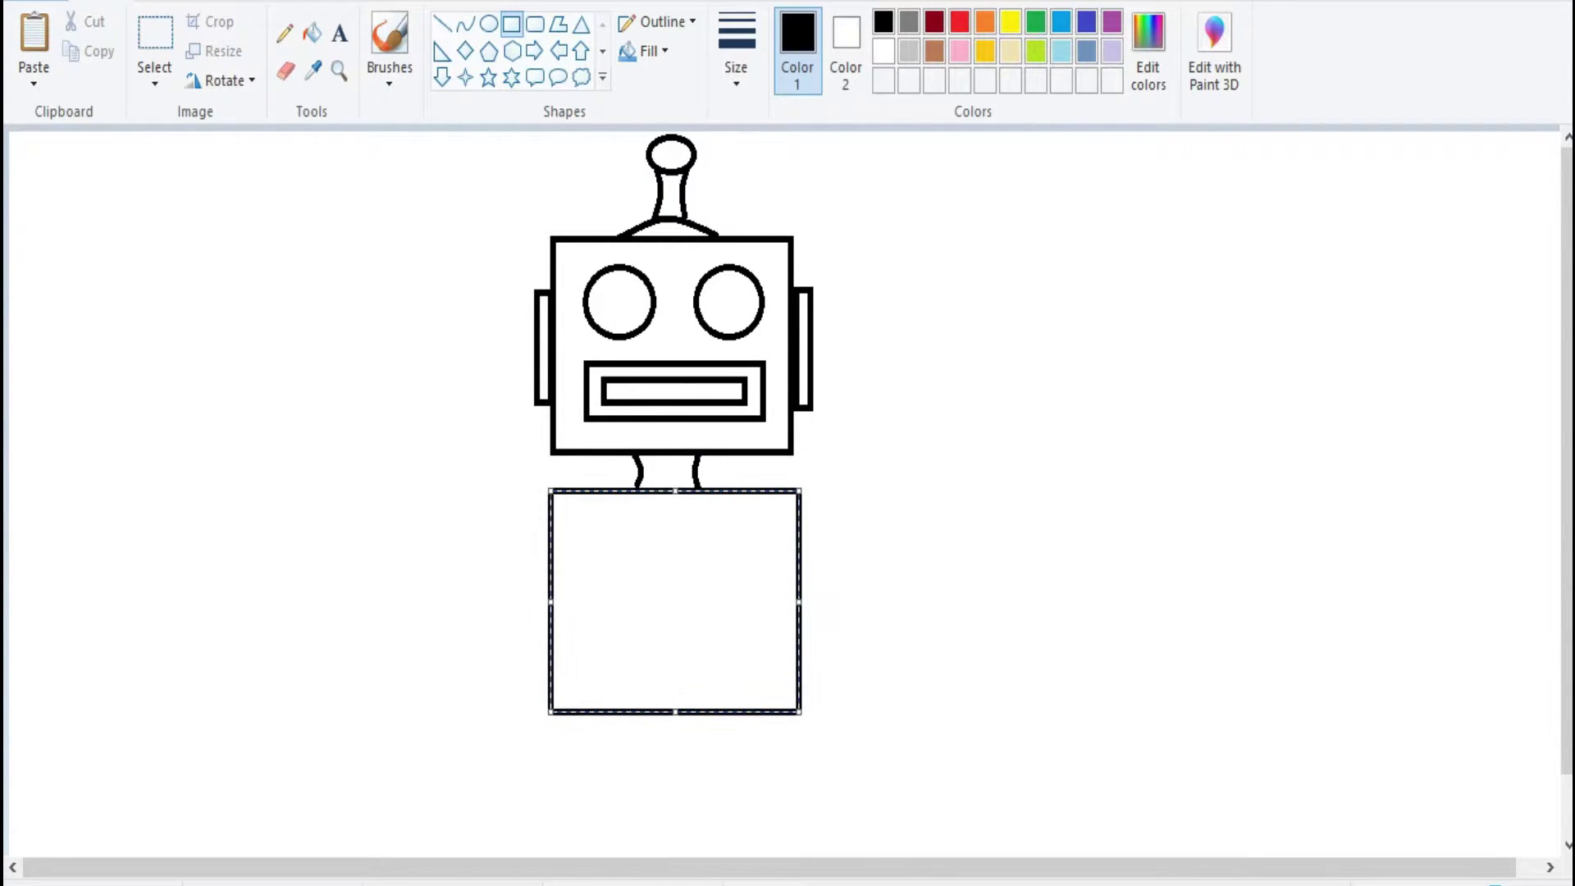
Draw three small ovals in a row across the upper part of the body.
{"action": "left_click", "coordinate": [489, 24]}
{"action": "mouse_move", "coordinate": [573, 568]}
{"action": "left_mouse_down"}
{"action": "mouse_move", "coordinate": [620, 516]}
{"action": "mouse_move", "coordinate": [694, 514]}
{"action": "left_mouse_up"}
{"action": "left_click_drag", "start_coordinate": [736, 564], "coordinate": [775, 514]}
Draw two wide, low rectangles one above the other in the body below the ovals.
{"action": "left_click", "coordinate": [512, 24]}
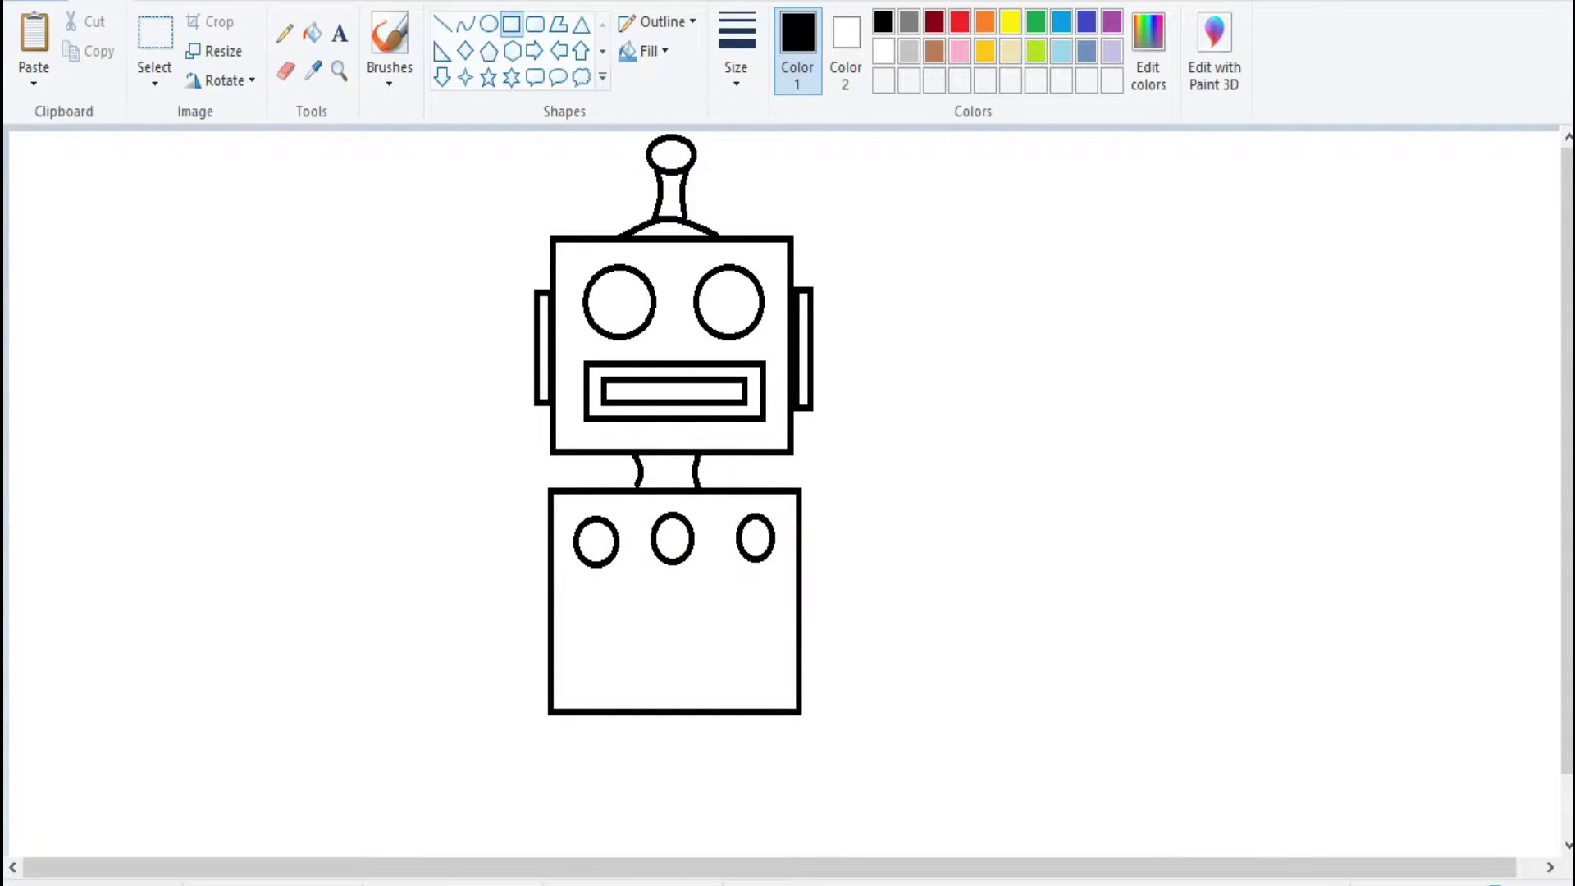
{"action": "left_click_drag", "start_coordinate": [581, 586], "coordinate": [773, 631]}
{"action": "mouse_move", "coordinate": [580, 655]}
{"action": "left_mouse_down"}
{"action": "mouse_move", "coordinate": [731, 696]}
{"action": "mouse_move", "coordinate": [779, 659]}
{"action": "left_mouse_up"}
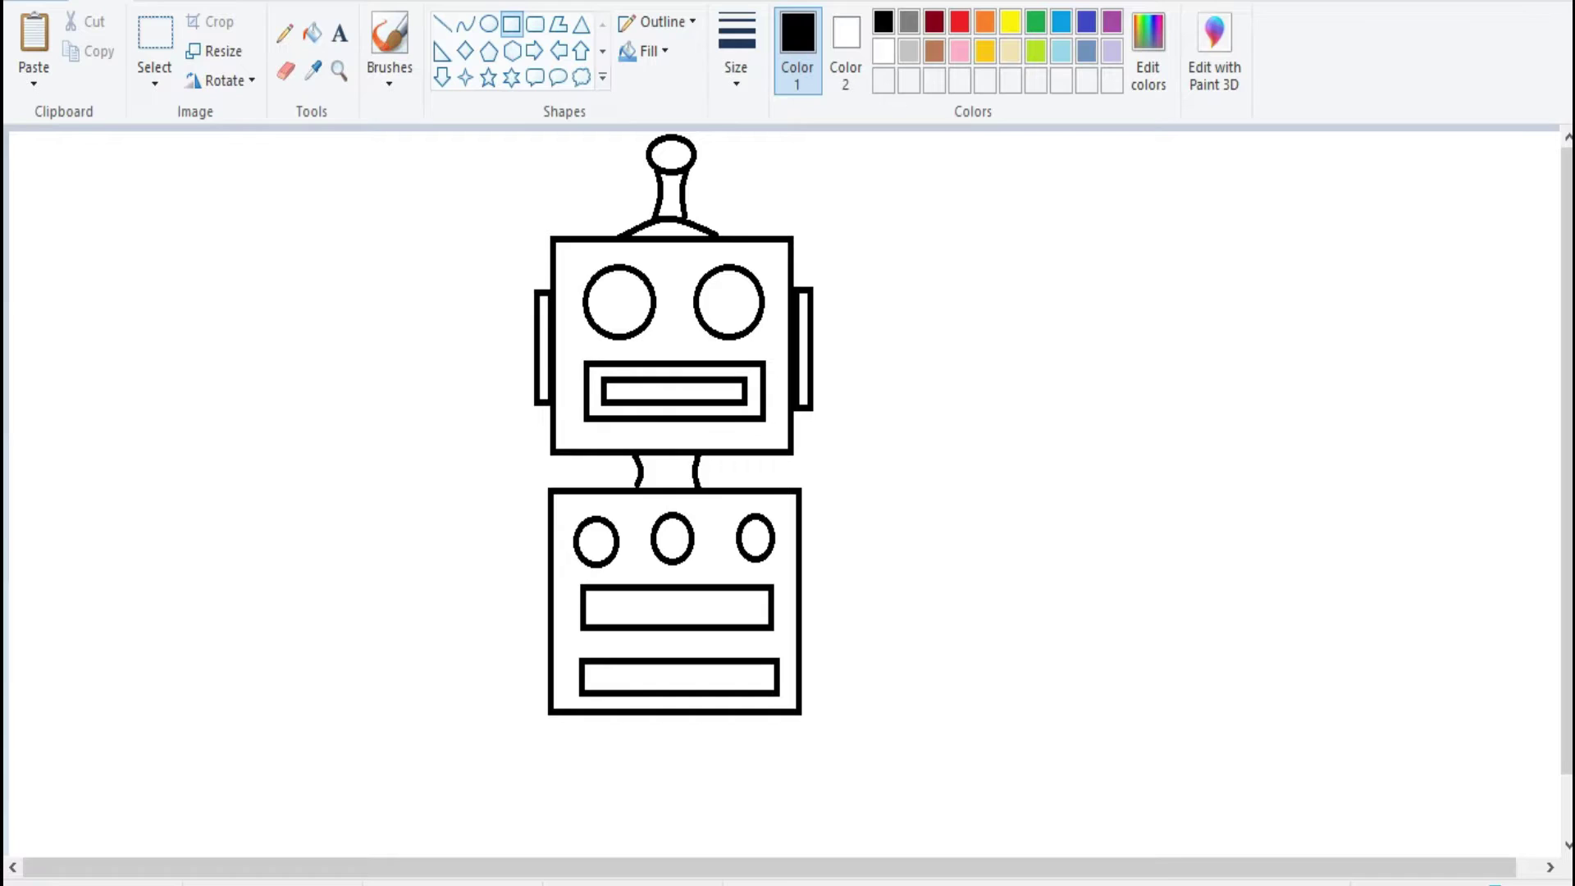
Draw the right leg's upper part as a rounded knee band joined to the body by two bent curves.
{"action": "left_click", "coordinate": [535, 24]}
{"action": "left_click_drag", "start_coordinate": [681, 752], "coordinate": [769, 771]}
{"action": "left_click", "coordinate": [465, 24]}
{"action": "mouse_move", "coordinate": [694, 716]}
{"action": "left_mouse_down"}
{"action": "mouse_move", "coordinate": [690, 750]}
{"action": "mouse_move", "coordinate": [687, 734]}
{"action": "left_mouse_up"}
{"action": "left_click_drag", "start_coordinate": [768, 715], "coordinate": [765, 751]}
{"action": "left_click_drag", "start_coordinate": [766, 734], "coordinate": [773, 731]}
{"action": "left_click", "coordinate": [772, 731]}
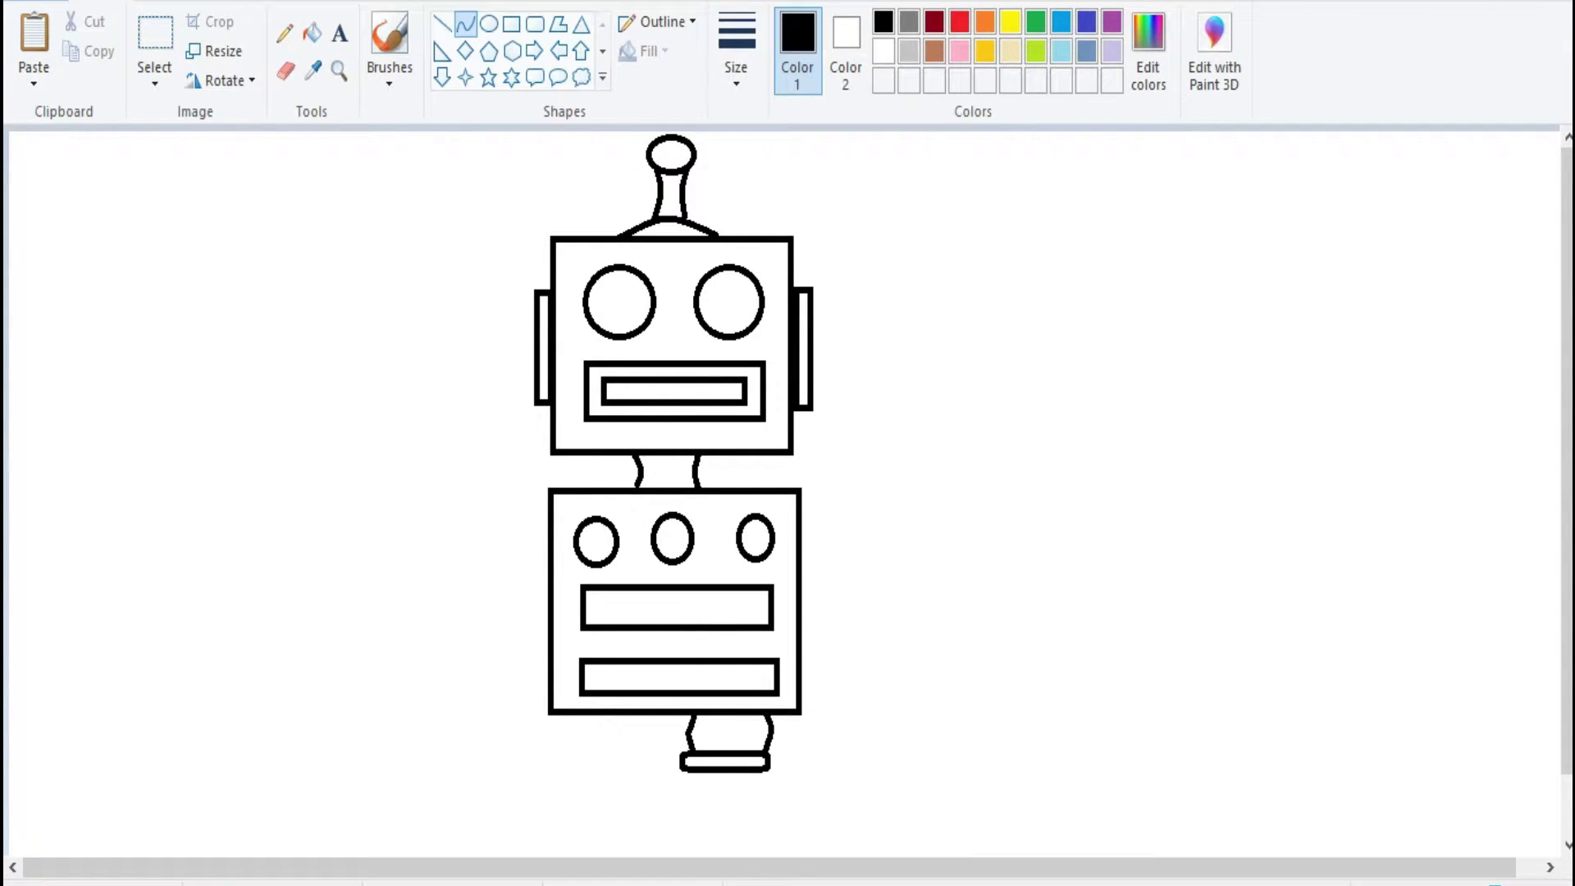
Complete the leg with curved shin lines, a rounded foot and a curved sole line across the foot.
{"action": "mouse_move", "coordinate": [690, 788]}
{"action": "left_mouse_down"}
{"action": "mouse_move", "coordinate": [747, 806]}
{"action": "mouse_move", "coordinate": [755, 789]}
{"action": "mouse_move", "coordinate": [739, 845]}
{"action": "mouse_move", "coordinate": [756, 849]}
{"action": "mouse_move", "coordinate": [755, 823]}
{"action": "left_mouse_up"}
{"action": "left_click", "coordinate": [535, 24]}
{"action": "left_click", "coordinate": [465, 24]}
{"action": "left_click_drag", "start_coordinate": [719, 824], "coordinate": [717, 814]}
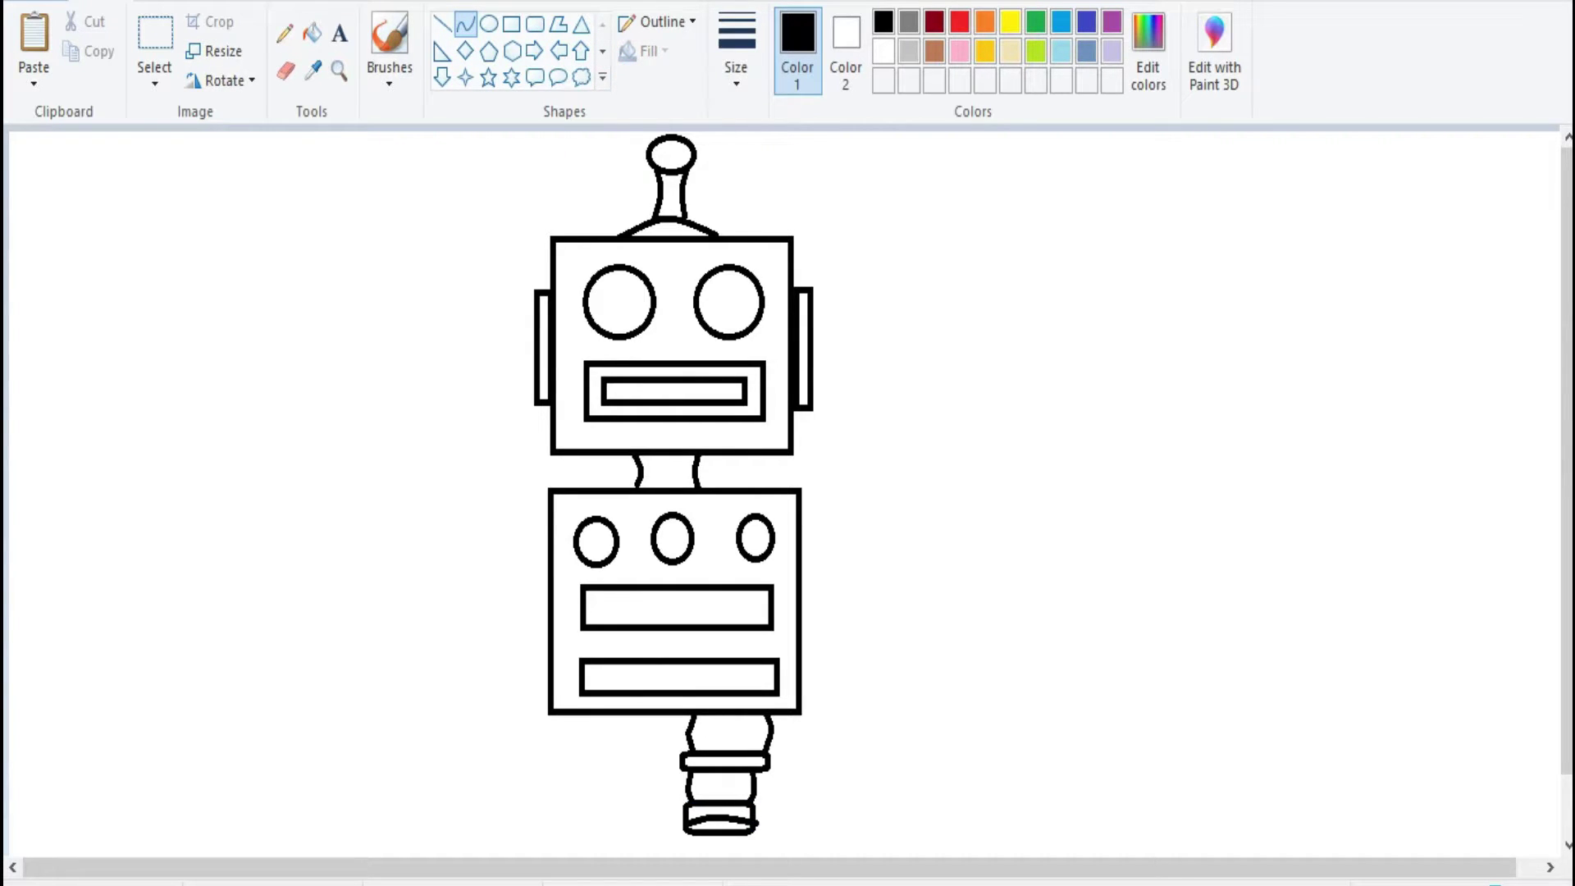
Duplicate the finished leg and place the copy under the left half of the body.
{"action": "left_click", "coordinate": [154, 33]}
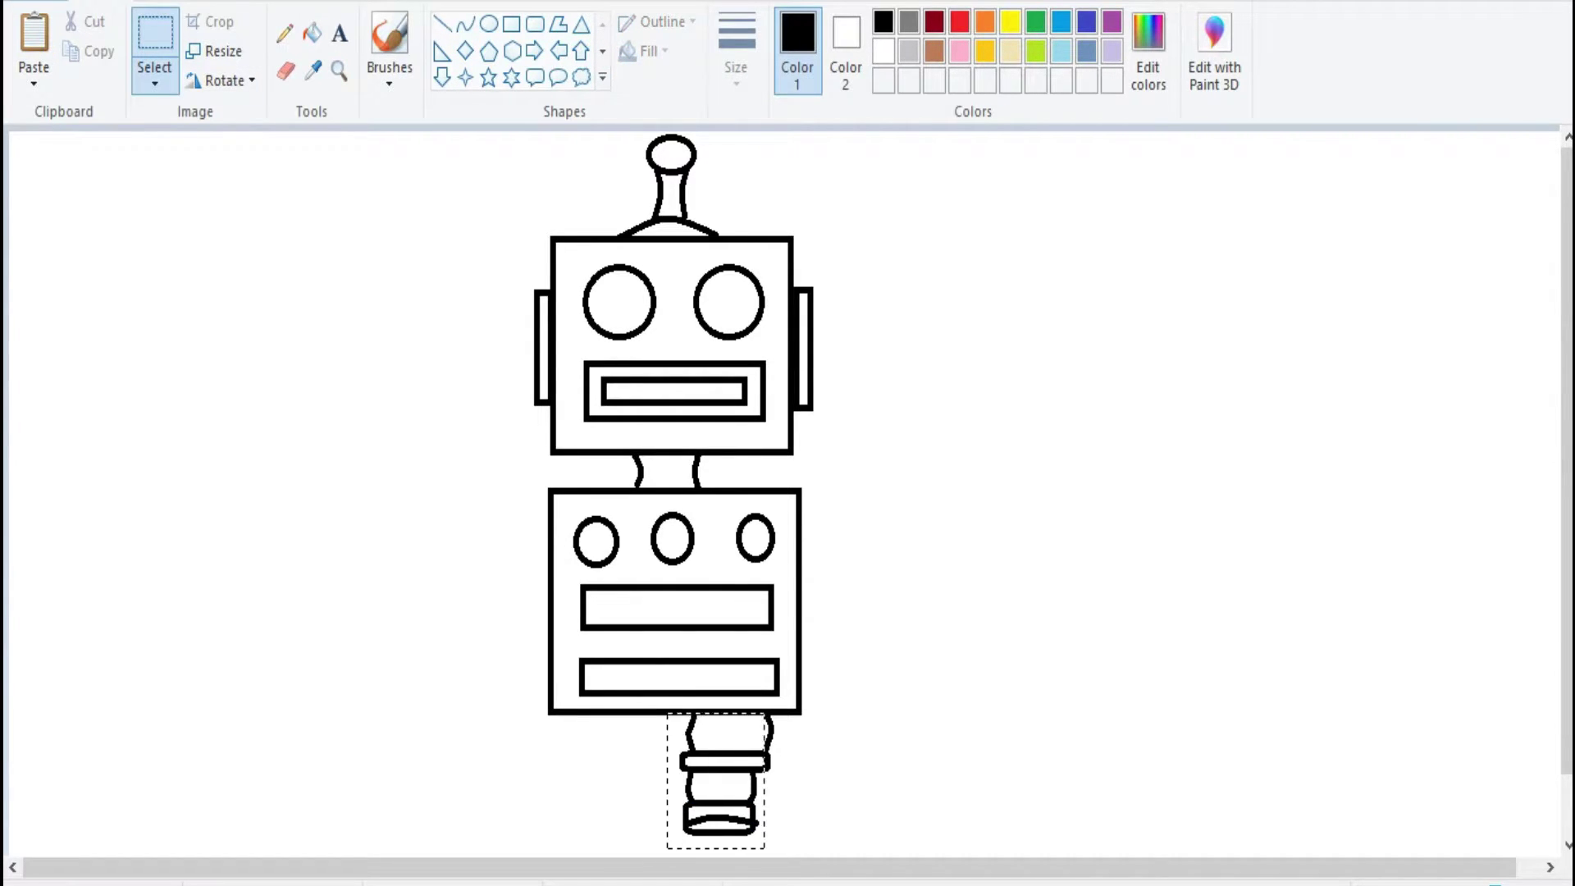
{"action": "left_click_drag", "start_coordinate": [667, 710], "coordinate": [778, 849]}
{"action": "left_click", "coordinate": [33, 33]}
{"action": "left_click_drag", "start_coordinate": [66, 197], "coordinate": [611, 772]}
{"action": "key", "text": "Escape"}
Draw the right arm's triangular shoulder, two upper-arm lines and a small rounded elbow band.
{"action": "left_click", "coordinate": [442, 24]}
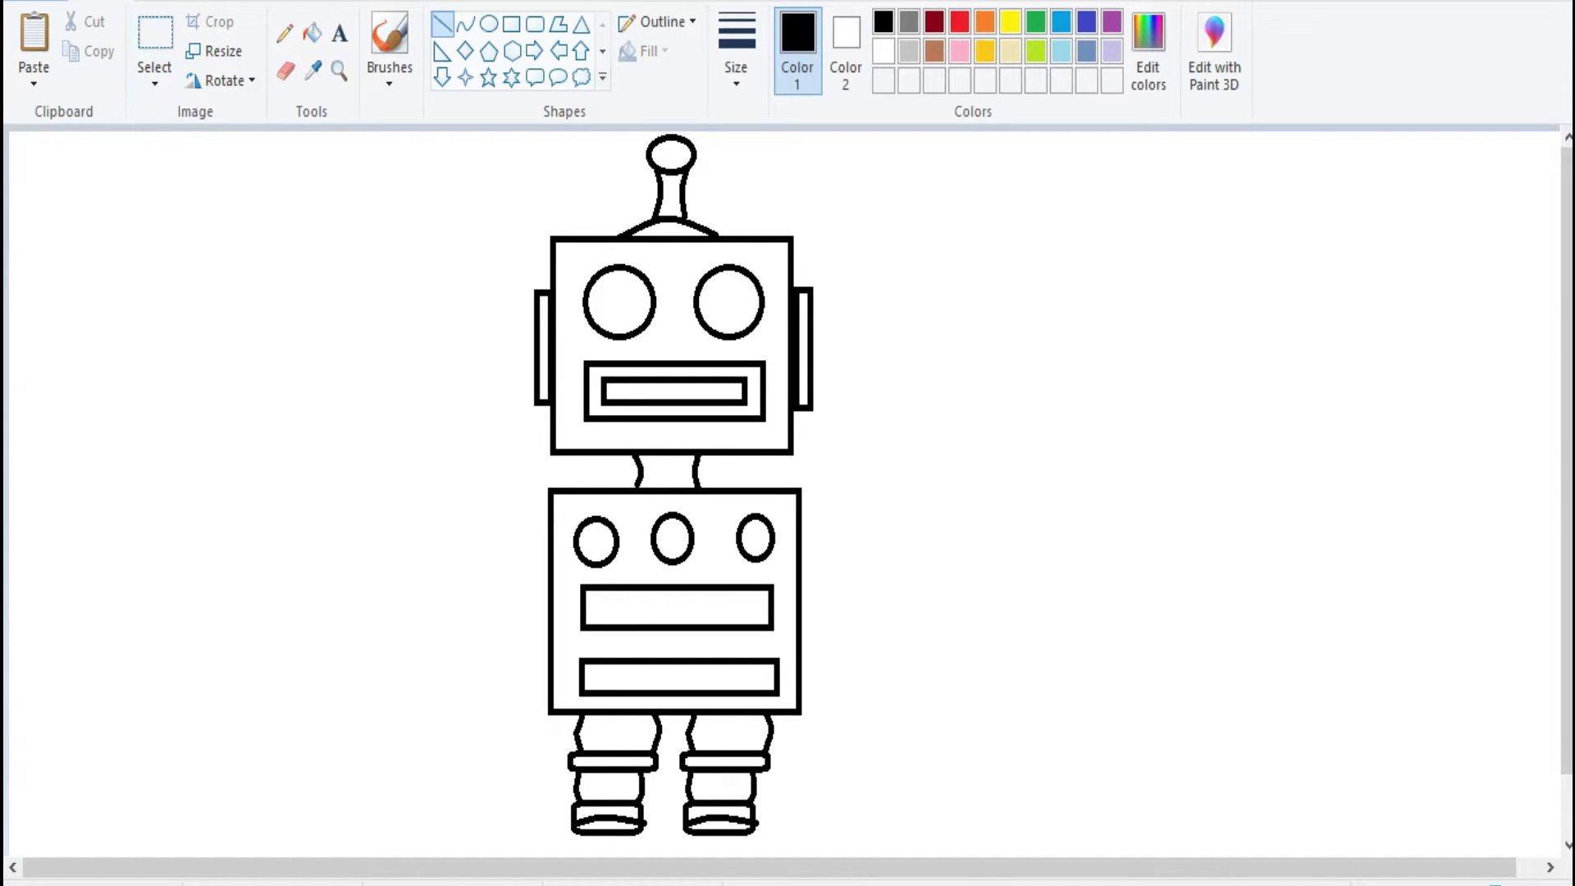
{"action": "left_click_drag", "start_coordinate": [833, 533], "coordinate": [800, 550]}
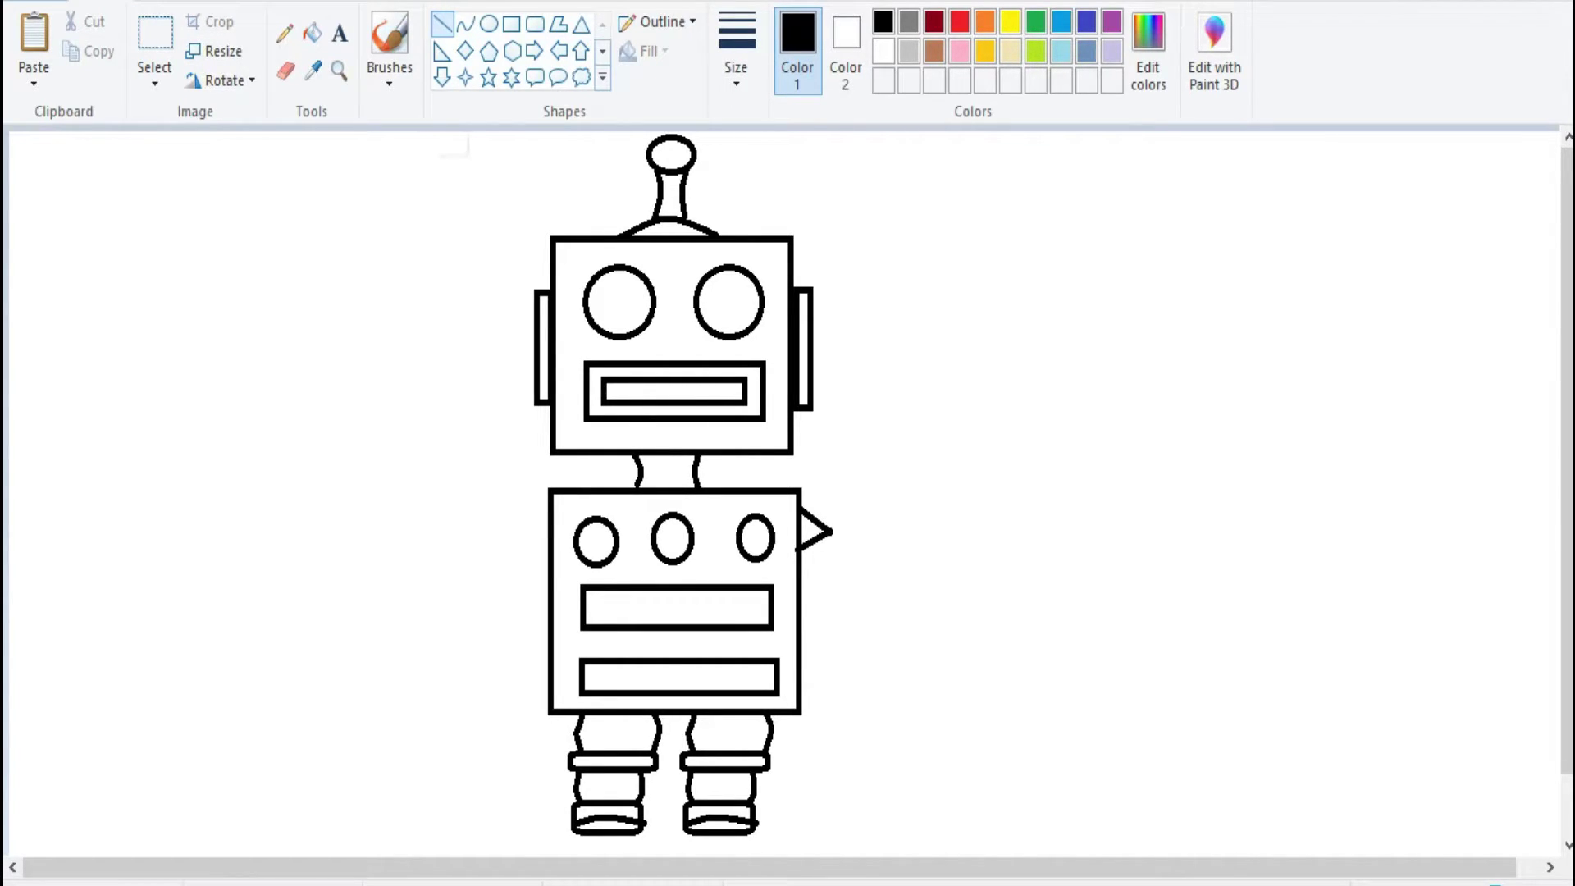
{"action": "mouse_move", "coordinate": [800, 550]}
{"action": "left_mouse_down"}
{"action": "mouse_move", "coordinate": [825, 593]}
{"action": "mouse_move", "coordinate": [848, 572]}
{"action": "mouse_move", "coordinate": [864, 615]}
{"action": "mouse_move", "coordinate": [853, 585]}
{"action": "left_mouse_up"}
{"action": "left_click", "coordinate": [535, 24]}
Draw two straight forearm lines spreading downward from the elbow band.
{"action": "left_click", "coordinate": [442, 24]}
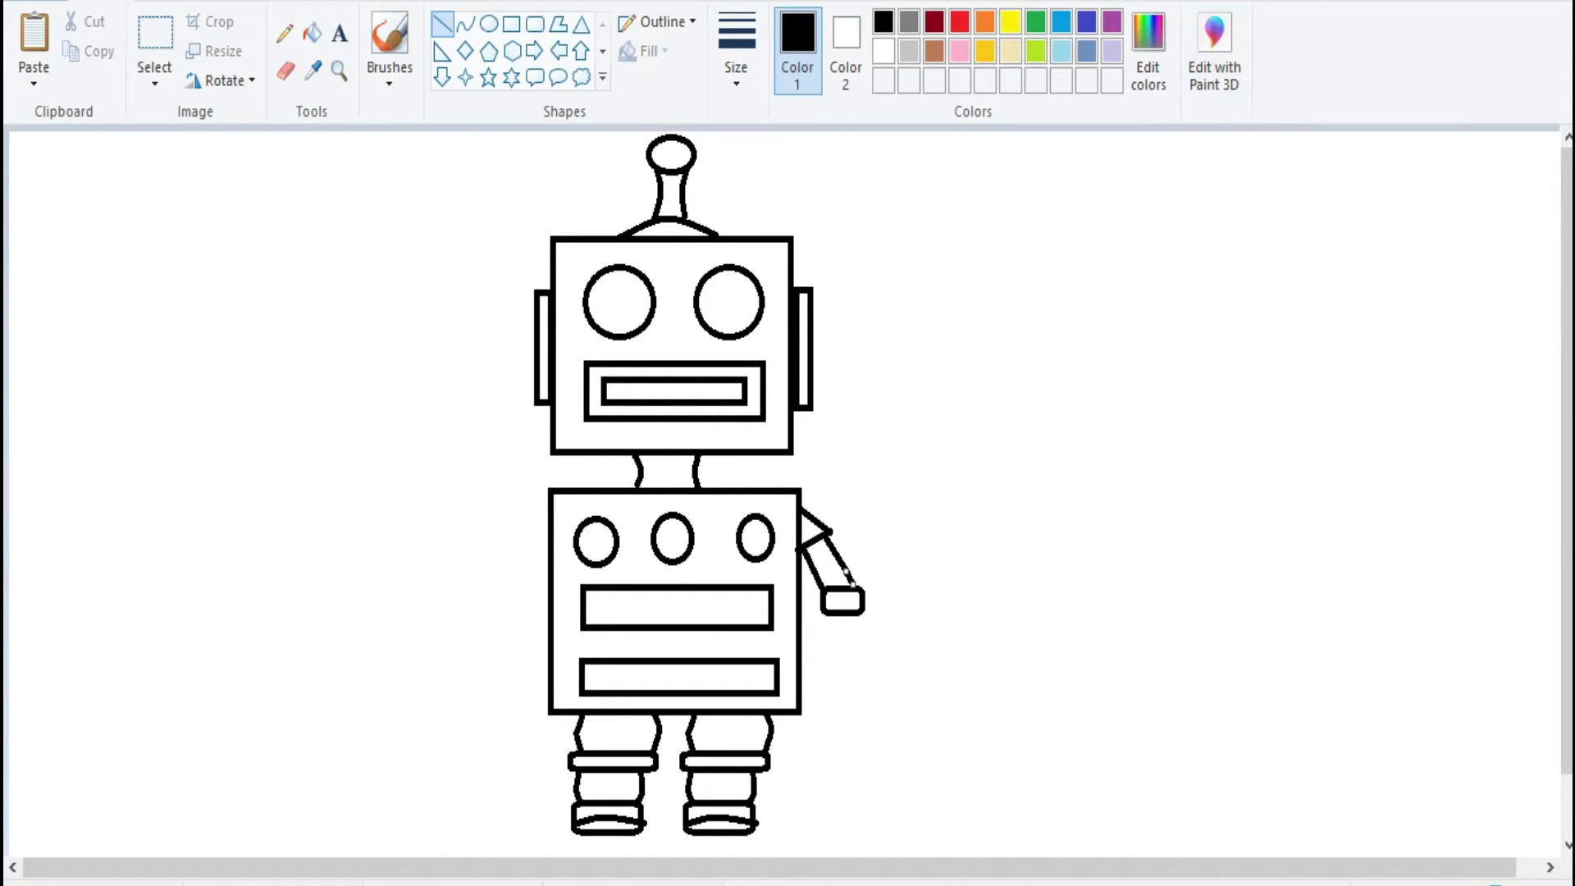
{"action": "mouse_move", "coordinate": [832, 615]}
{"action": "left_mouse_down"}
{"action": "mouse_move", "coordinate": [825, 679]}
{"action": "mouse_move", "coordinate": [876, 679]}
{"action": "left_mouse_up"}
{"action": "left_click_drag", "start_coordinate": [858, 617], "coordinate": [854, 610]}
{"action": "left_click_drag", "start_coordinate": [877, 680], "coordinate": [865, 674]}
{"action": "left_click_drag", "start_coordinate": [857, 617], "coordinate": [854, 615]}
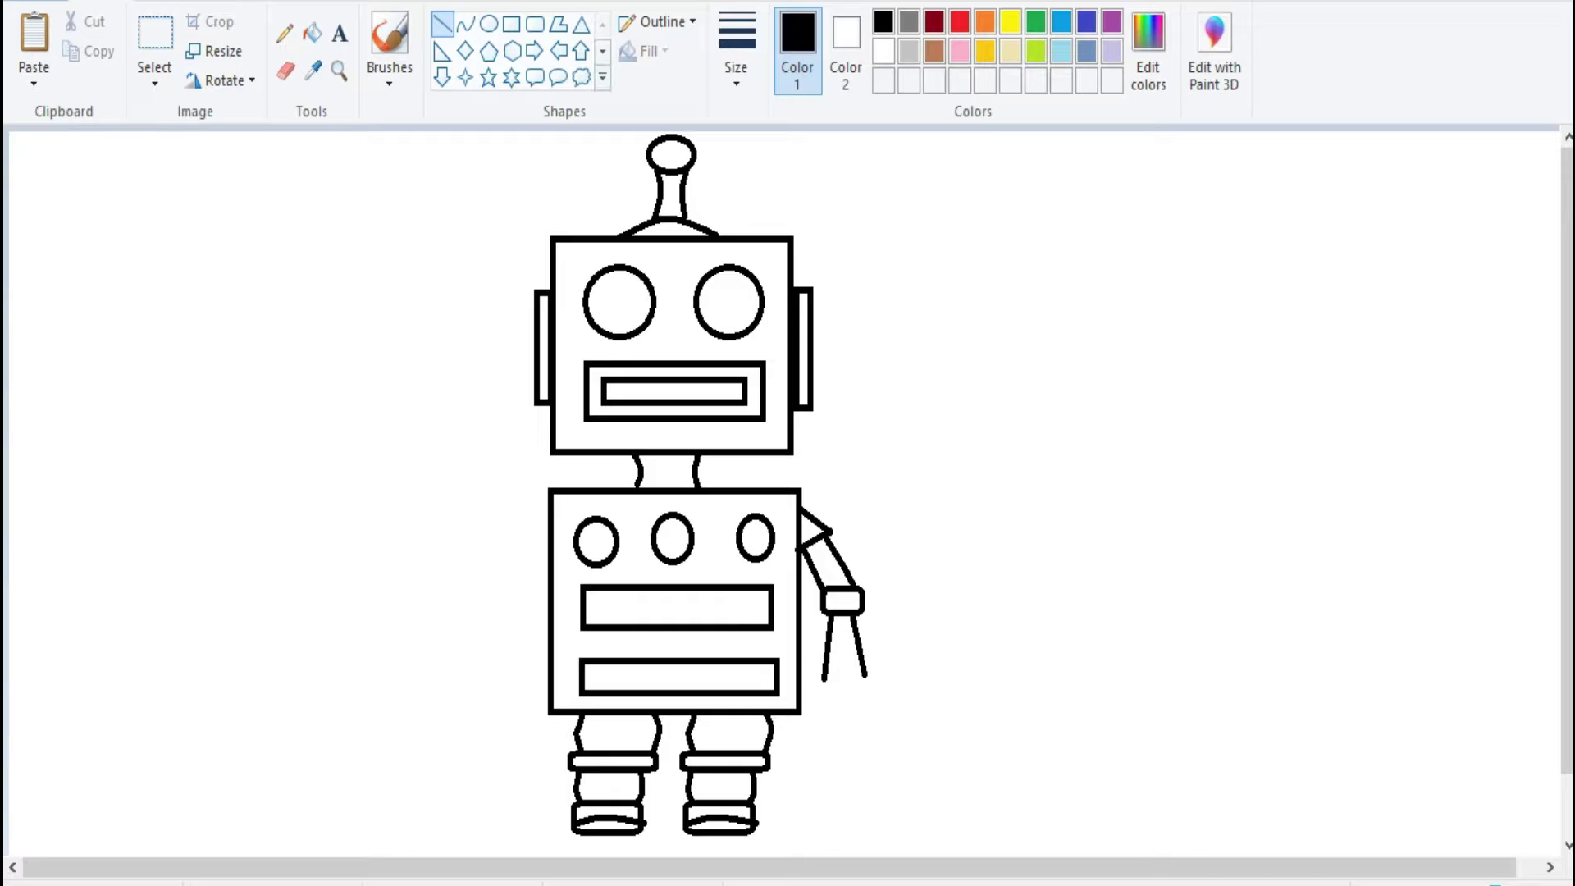
Add a rounded wrist band at the forearm's end and a curved two-pronged claw hand below it.
{"action": "left_click", "coordinate": [535, 23]}
{"action": "mouse_move", "coordinate": [816, 680]}
{"action": "left_mouse_down"}
{"action": "mouse_move", "coordinate": [850, 707]}
{"action": "mouse_move", "coordinate": [875, 701]}
{"action": "left_mouse_up"}
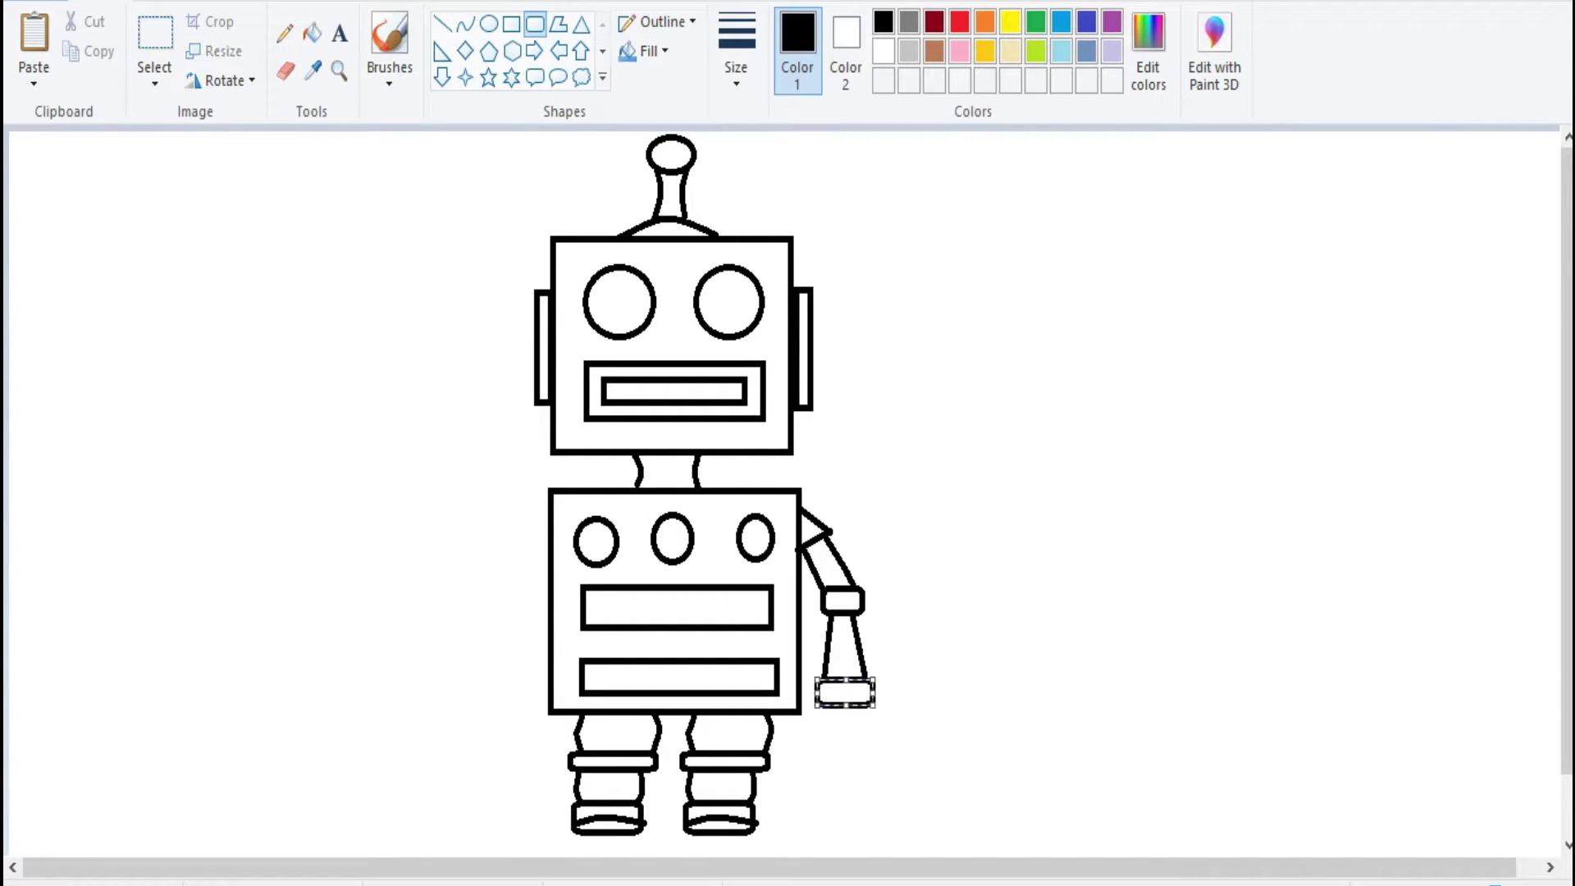
{"action": "left_click", "coordinate": [465, 24]}
{"action": "left_click", "coordinate": [820, 719]}
{"action": "mouse_move", "coordinate": [851, 705]}
{"action": "left_mouse_down"}
{"action": "mouse_move", "coordinate": [820, 731]}
{"action": "mouse_move", "coordinate": [878, 728]}
{"action": "left_mouse_up"}
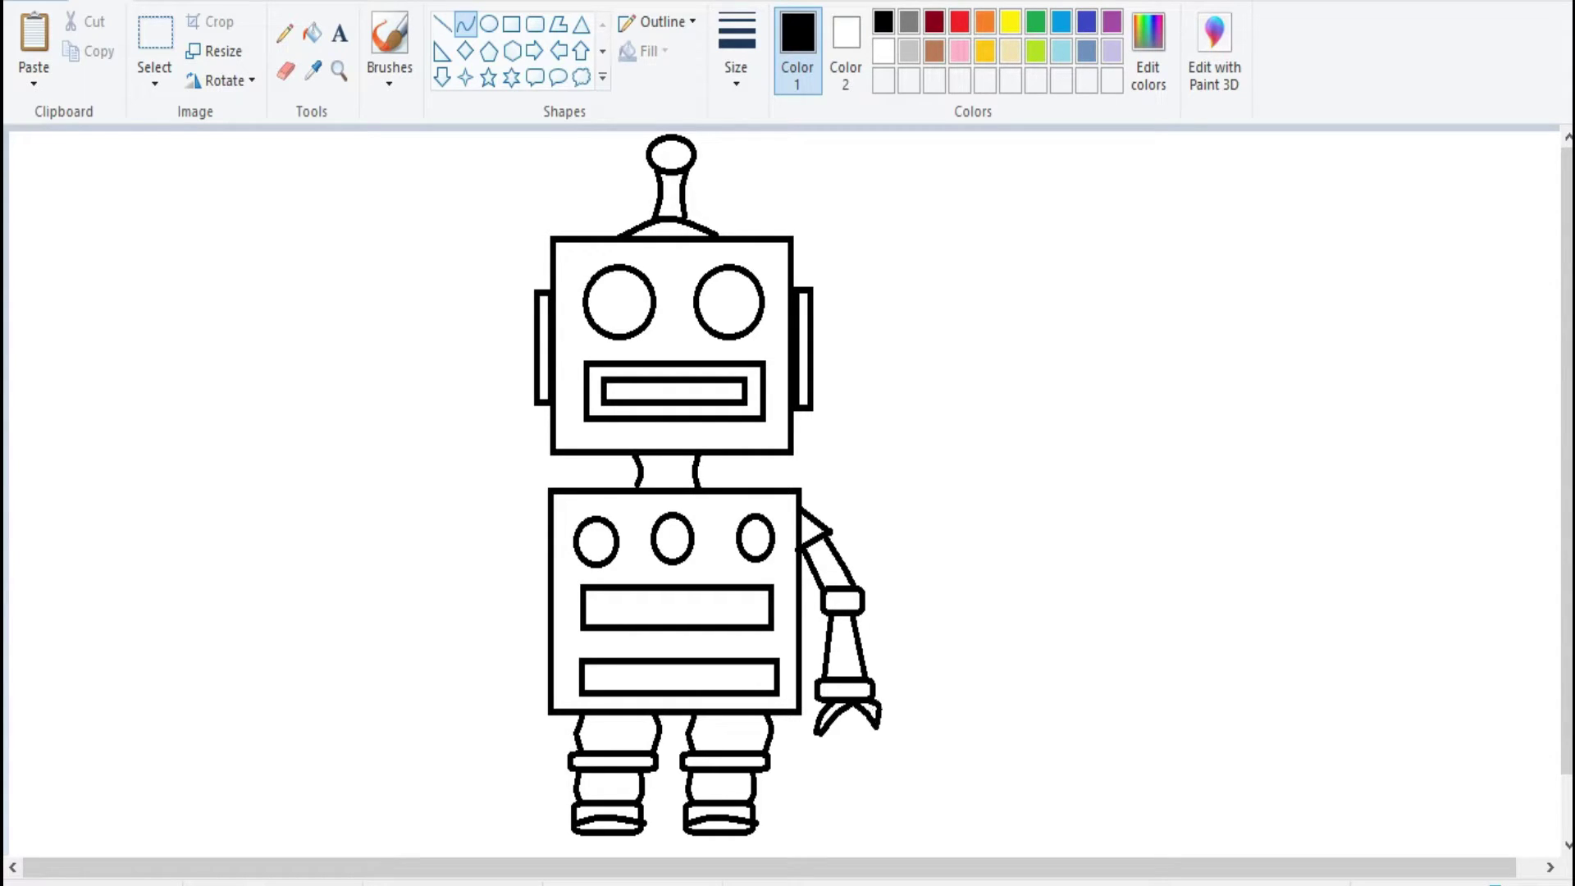
Copy the finished arm, flip the copy horizontally and attach it to the left side of the body.
{"action": "left_click", "coordinate": [155, 37]}
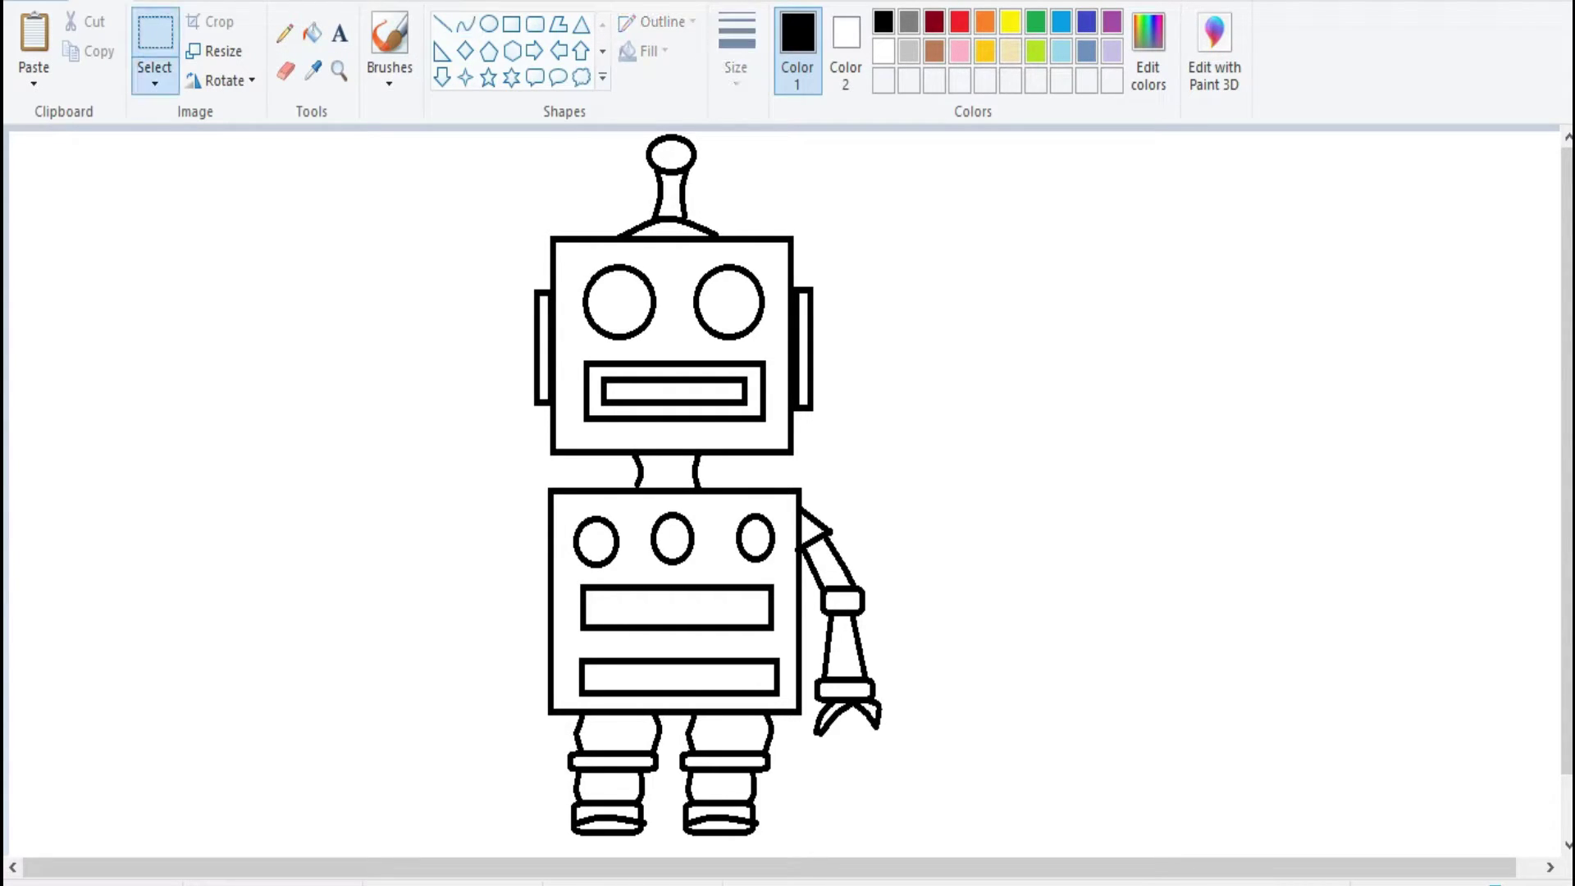
{"action": "key", "text": "ctrl+c"}
{"action": "key", "text": "ctrl+v"}
{"action": "left_click", "coordinate": [220, 80]}
{"action": "left_click_drag", "start_coordinate": [57, 259], "coordinate": [502, 618]}
{"action": "left_click", "coordinate": [251, 200]}
{"action": "left_click", "coordinate": [220, 80]}
{"action": "left_click", "coordinate": [251, 170]}
{"action": "key", "text": "Escape"}
Draw a small oval pupil in the centre of each eye.
{"action": "left_click", "coordinate": [489, 23]}
{"action": "mouse_move", "coordinate": [706, 283]}
{"action": "left_mouse_down"}
{"action": "mouse_move", "coordinate": [745, 326]}
{"action": "mouse_move", "coordinate": [657, 288]}
{"action": "left_mouse_up"}
{"action": "key", "text": "Right"}
{"action": "key", "text": "Right"}
{"action": "mouse_move", "coordinate": [673, 308]}
{"action": "left_mouse_down"}
{"action": "mouse_move", "coordinate": [727, 311]}
{"action": "mouse_move", "coordinate": [619, 309]}
{"action": "left_mouse_up"}
{"action": "key", "text": "Escape"}
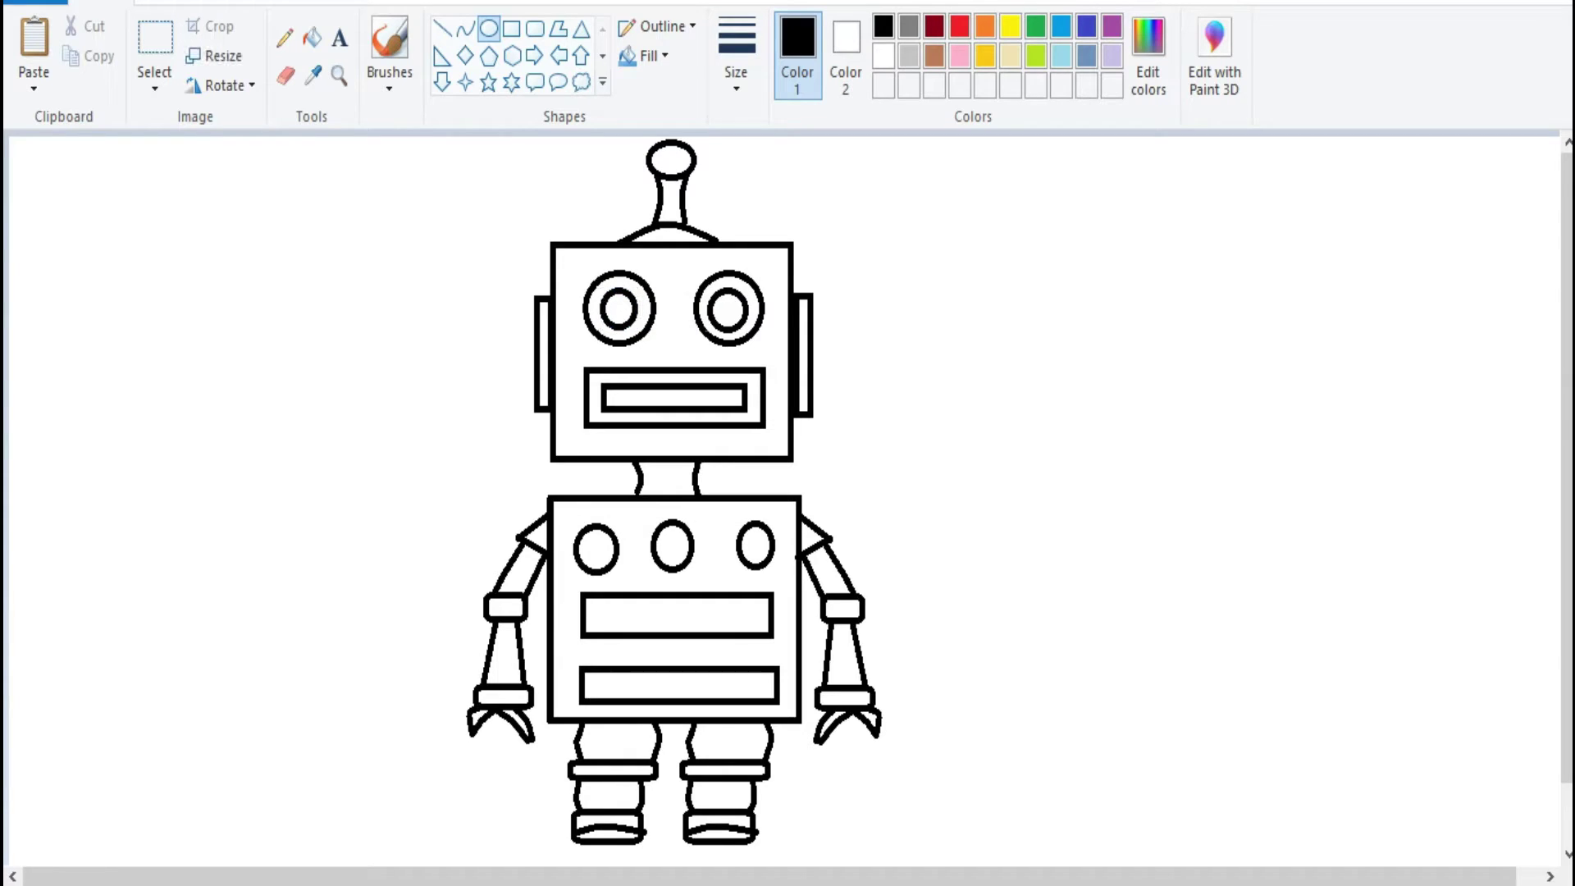
Fill the antenna ball, both pupils, both ears and the three body ovals with yellow.
{"action": "left_click", "coordinate": [312, 37]}
{"action": "left_click", "coordinate": [960, 25]}
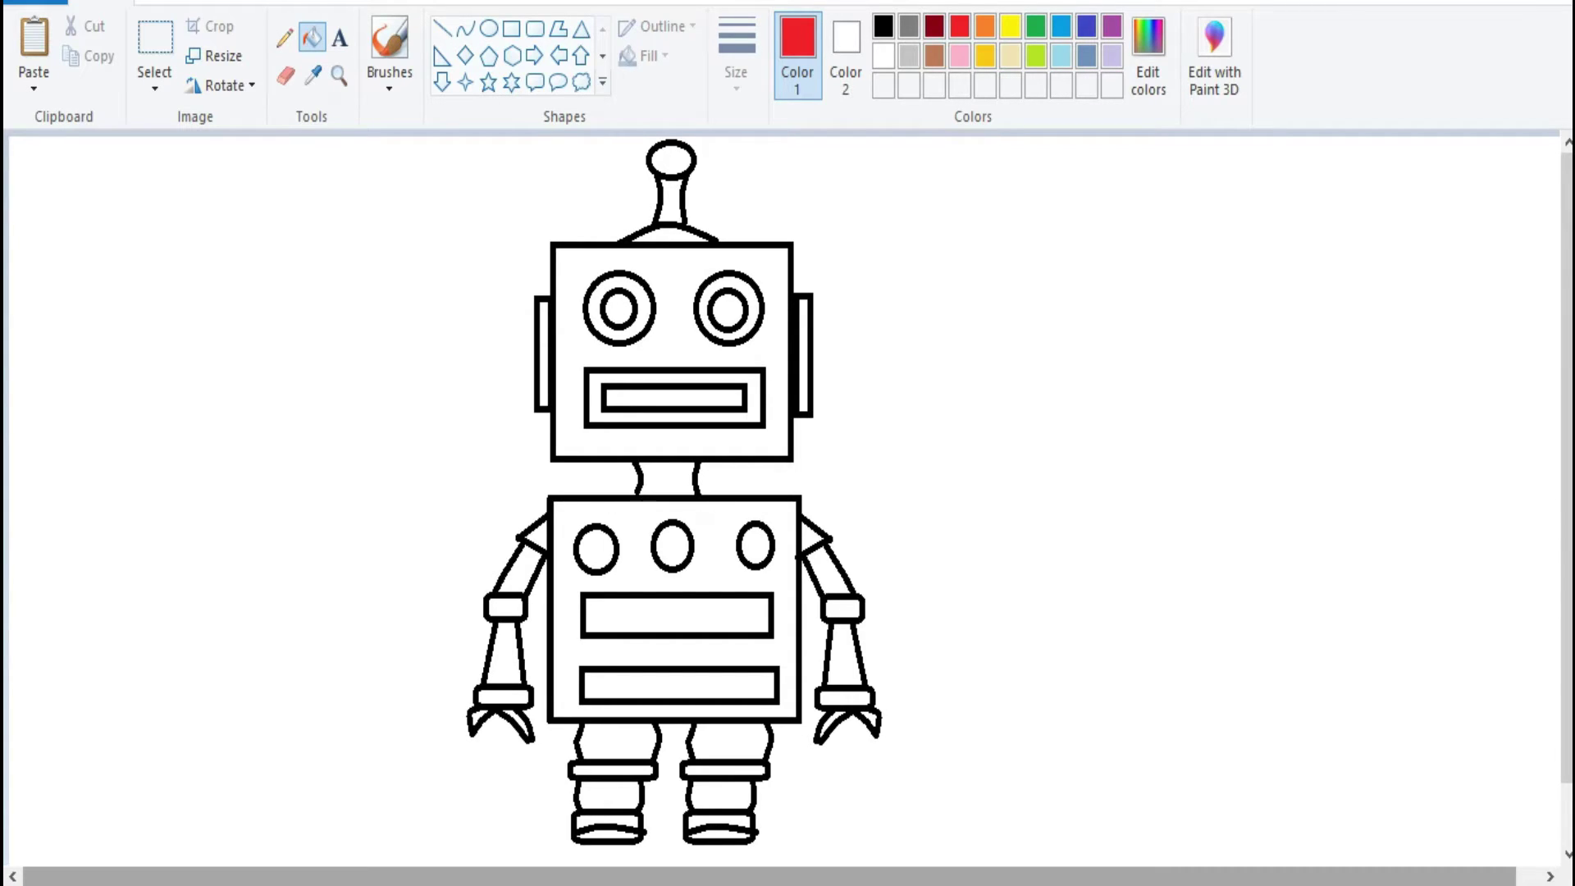
{"action": "left_click", "coordinate": [1010, 25]}
{"action": "left_click", "coordinate": [671, 160]}
{"action": "left_click", "coordinate": [728, 311]}
{"action": "left_click", "coordinate": [619, 309]}
{"action": "left_click", "coordinate": [804, 355]}
{"action": "left_click", "coordinate": [543, 353]}
{"action": "left_click", "coordinate": [596, 548]}
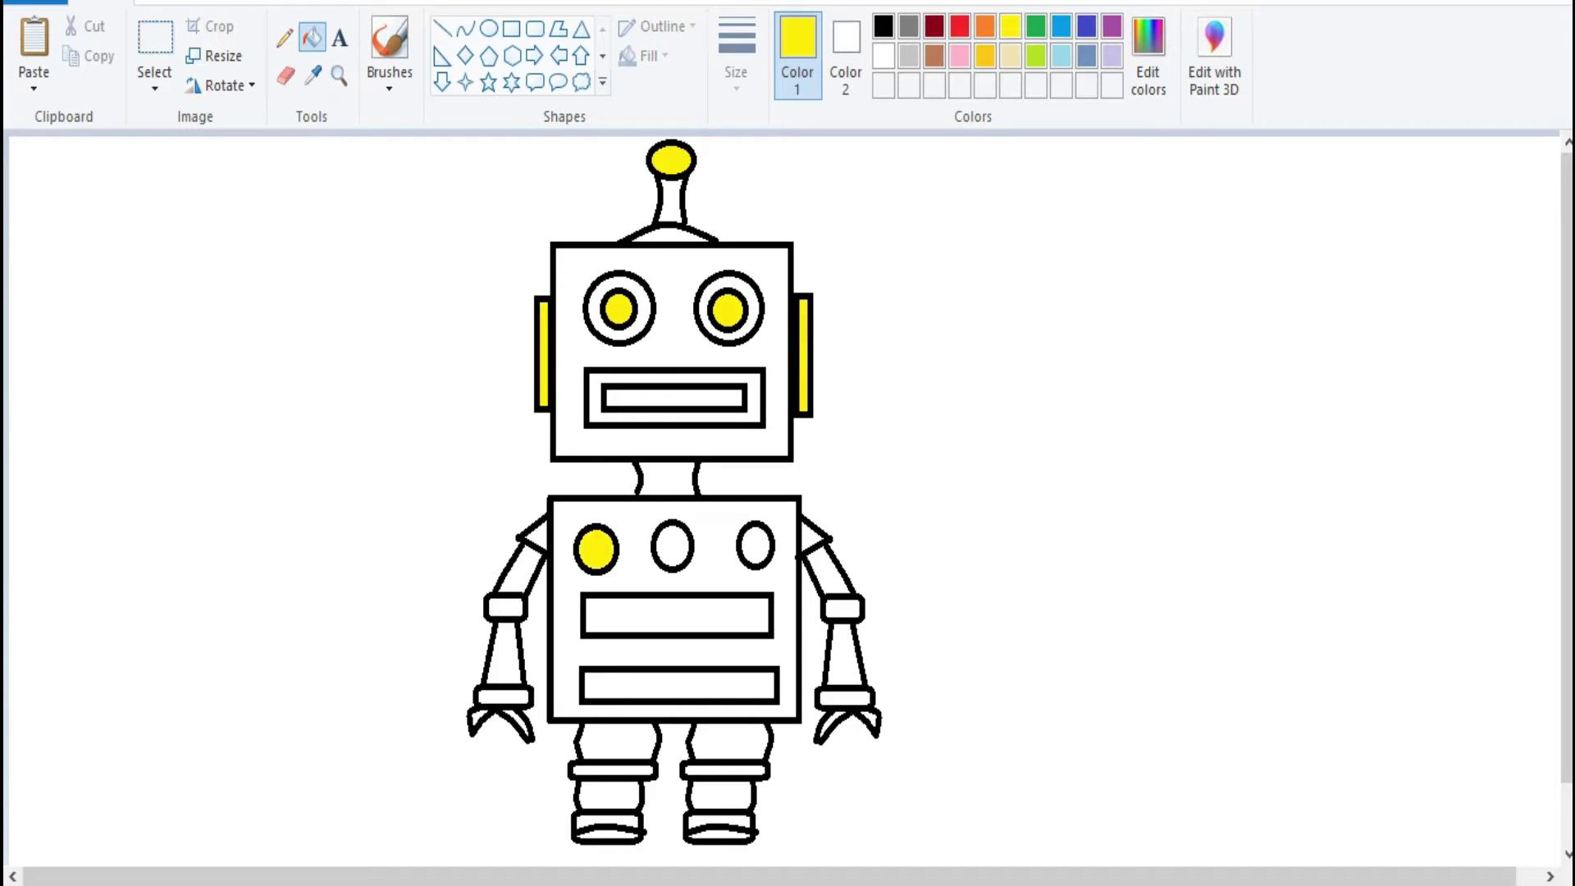
{"action": "left_click", "coordinate": [673, 546]}
{"action": "left_click", "coordinate": [756, 546]}
Fill the antenna's base and stem with dark gray.
{"action": "left_click", "coordinate": [909, 23]}
{"action": "left_click", "coordinate": [671, 233]}
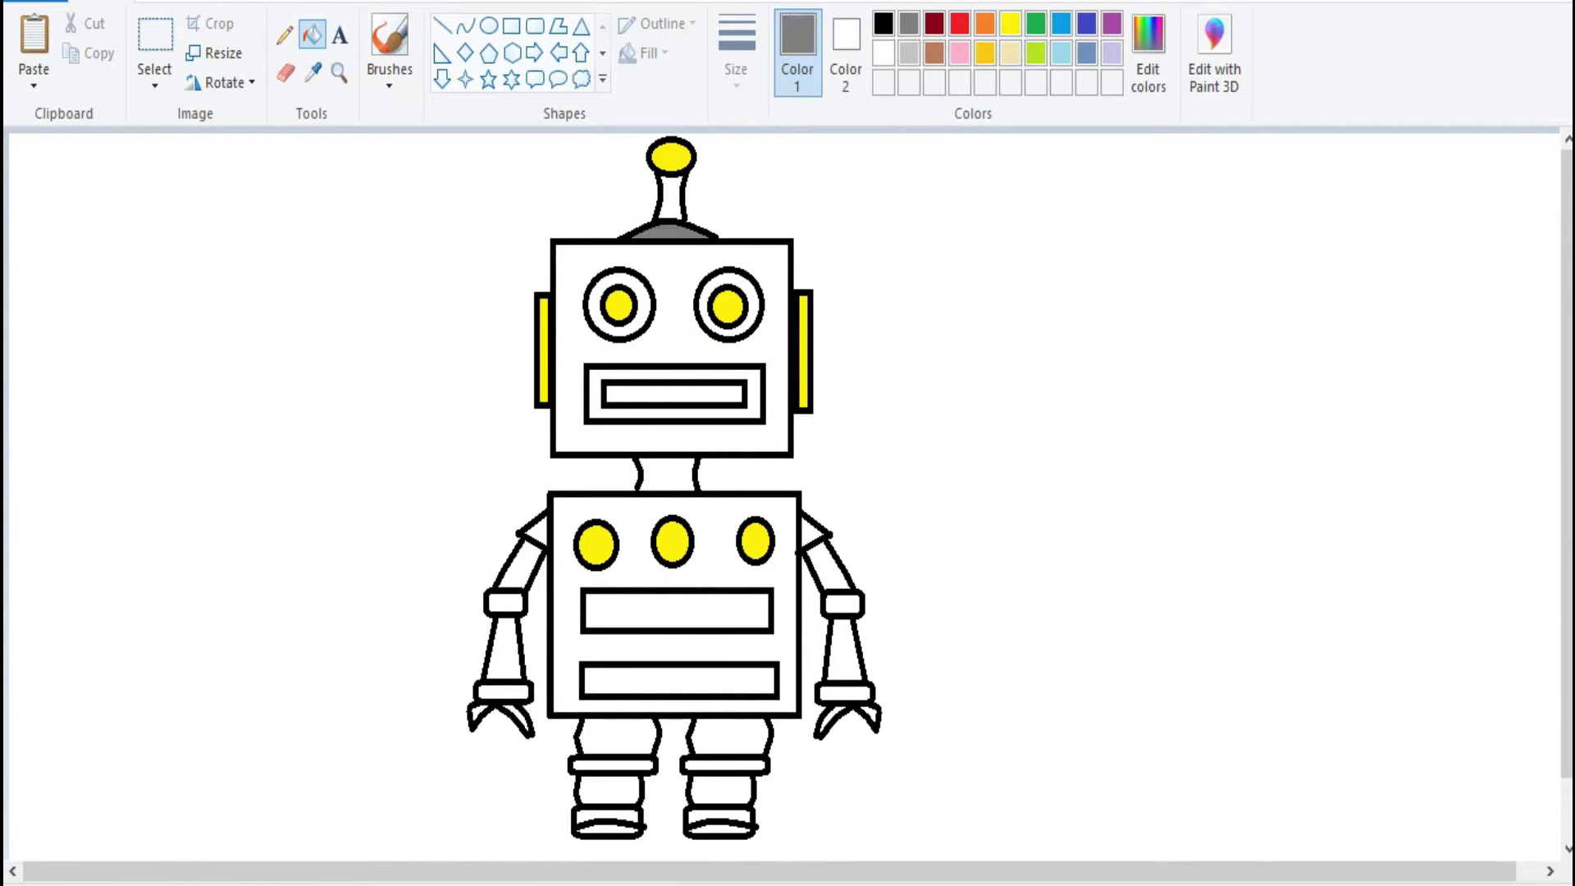
{"action": "left_click", "coordinate": [672, 201]}
Create a custom dark red (Red 197, Green 16, Blue 26) and fill the head with it.
{"action": "left_click", "coordinate": [960, 23]}
{"action": "left_click", "coordinate": [1149, 49]}
{"action": "left_click", "coordinate": [1026, 400]}
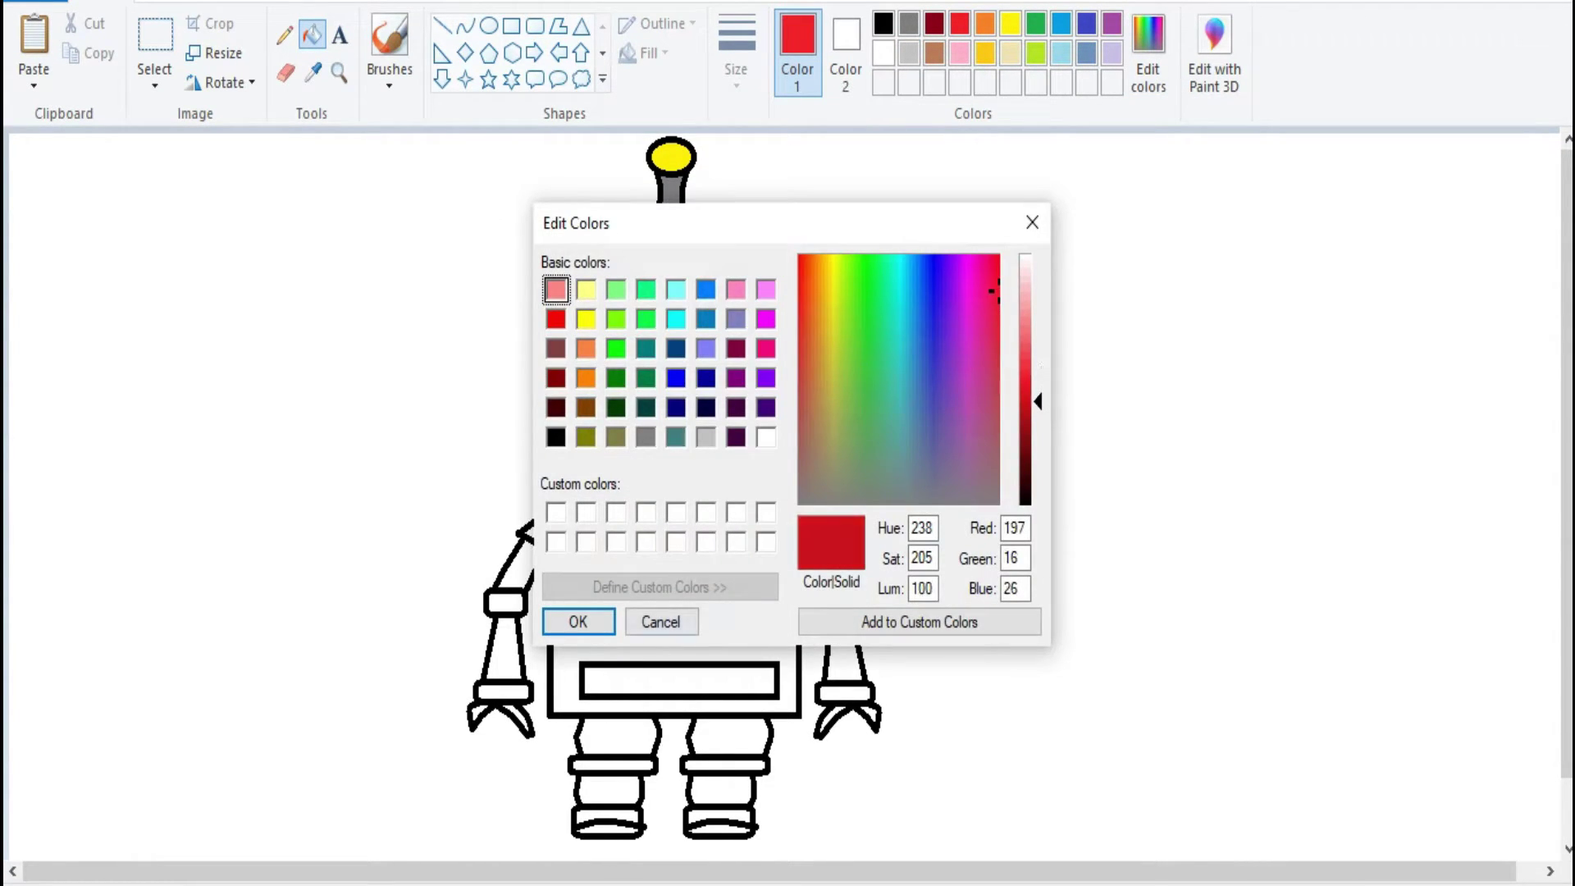
{"action": "left_click", "coordinate": [578, 622]}
{"action": "left_click", "coordinate": [574, 259]}
Fill the two wide rectangles on the body with lime green.
{"action": "left_click", "coordinate": [1036, 52]}
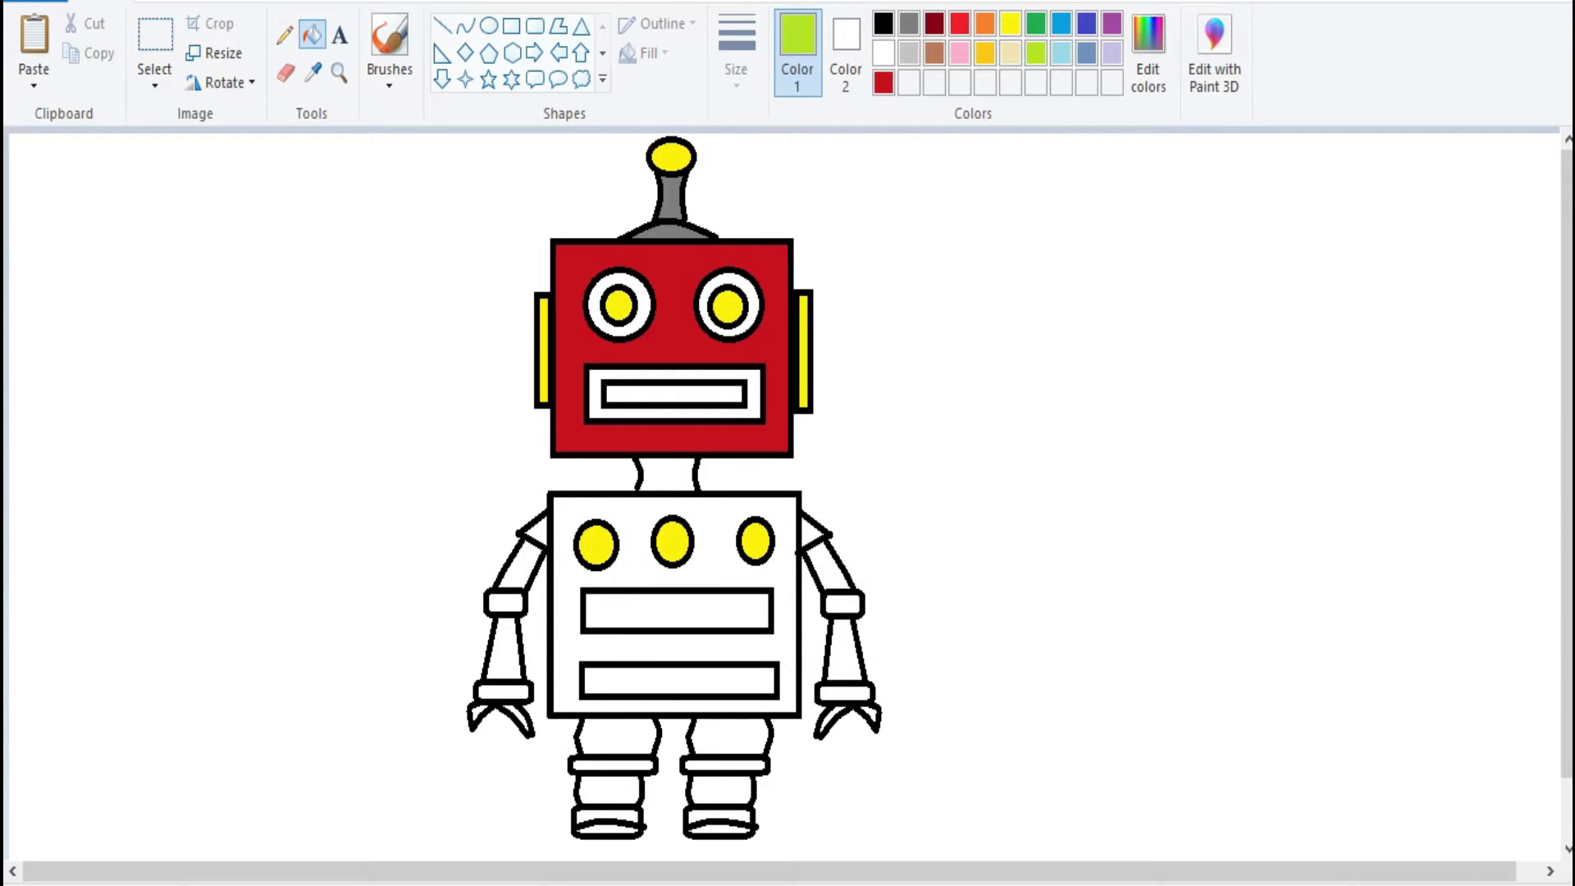
{"action": "left_click", "coordinate": [677, 611]}
{"action": "left_click", "coordinate": [680, 681]}
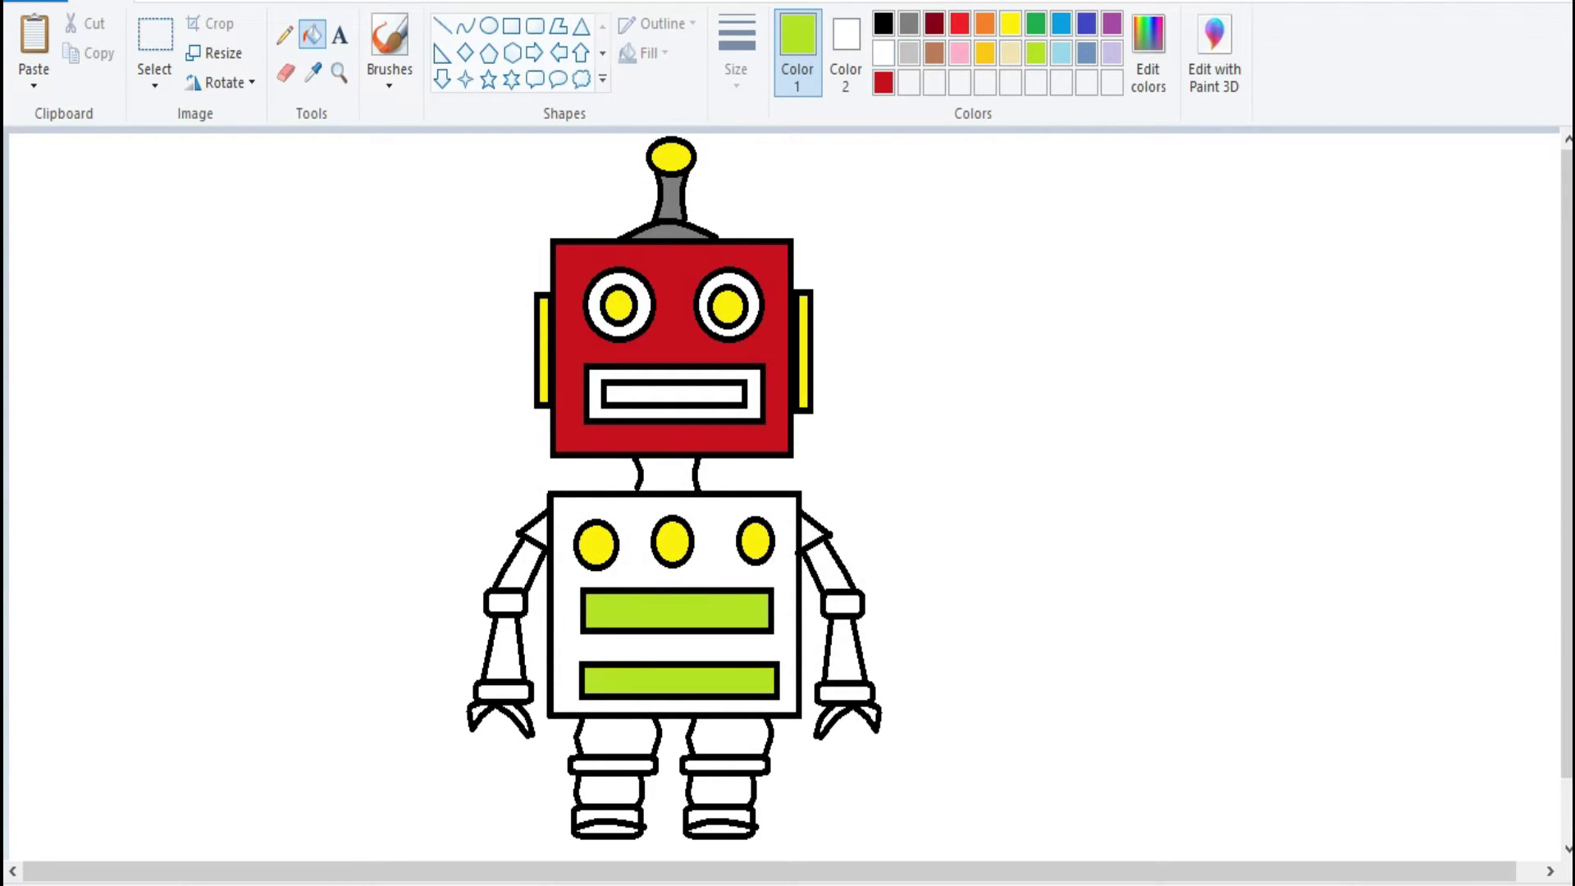
Fill the body with the custom dark red and the neck with gold.
{"action": "left_click", "coordinate": [884, 82]}
{"action": "left_click", "coordinate": [672, 647]}
{"action": "left_click", "coordinate": [985, 52]}
{"action": "left_click", "coordinate": [667, 475]}
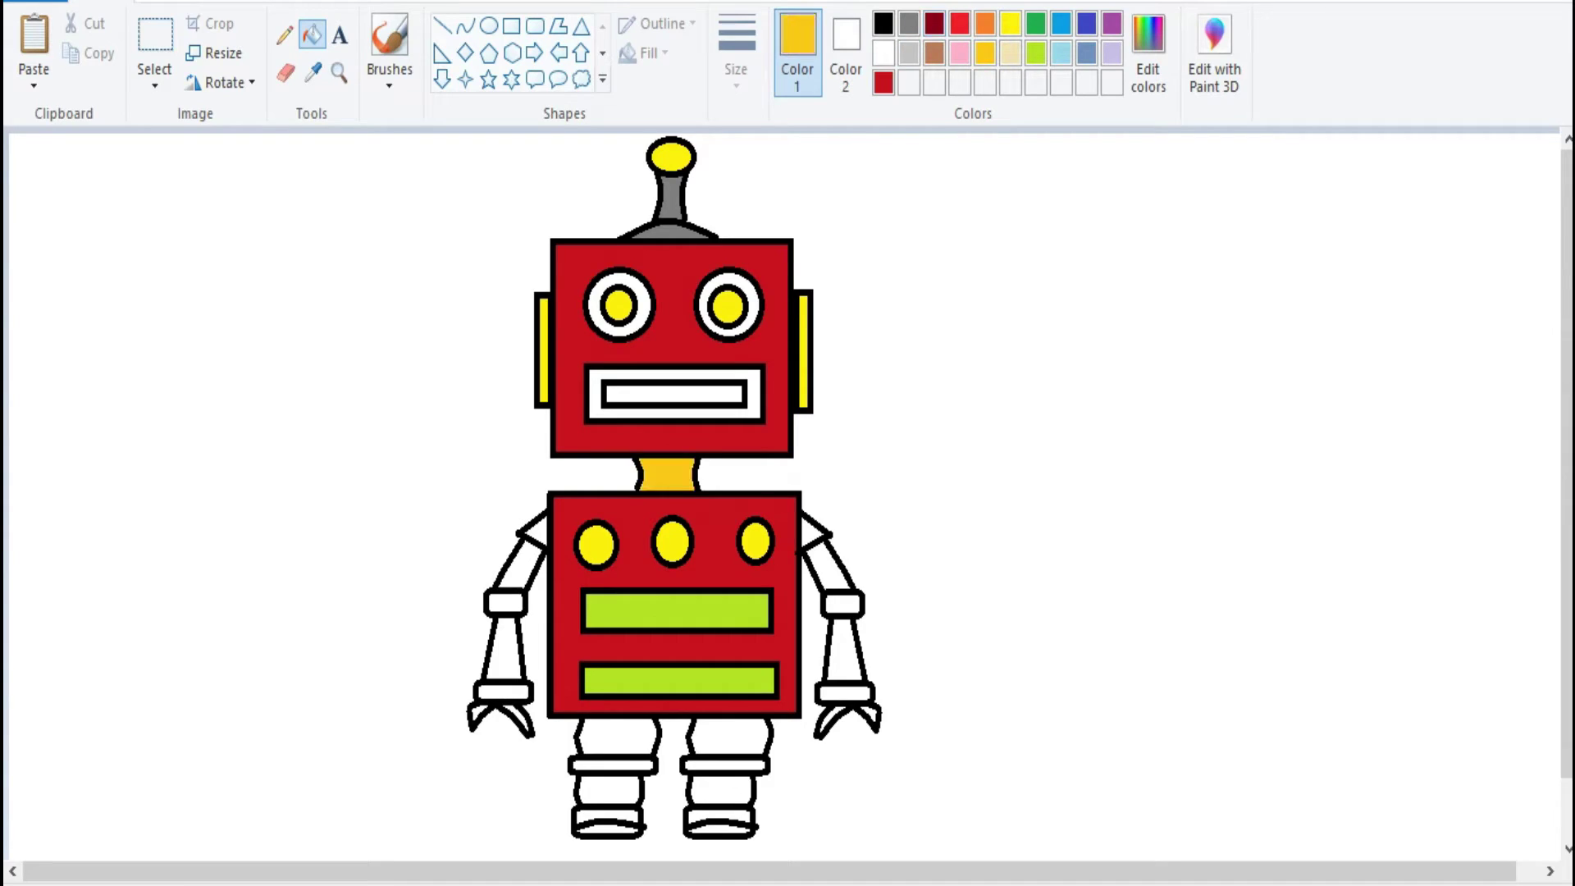
Fill the elbow bands on both arms with yellow.
{"action": "left_click", "coordinate": [1011, 23]}
{"action": "left_click", "coordinate": [843, 604]}
{"action": "left_click", "coordinate": [505, 603]}
Fill the wrist bands on both arms with lime green.
{"action": "left_click", "coordinate": [844, 693]}
{"action": "key", "text": "ctrl+z"}
{"action": "left_click", "coordinate": [1036, 53]}
{"action": "left_click", "coordinate": [844, 693]}
{"action": "left_click", "coordinate": [504, 692]}
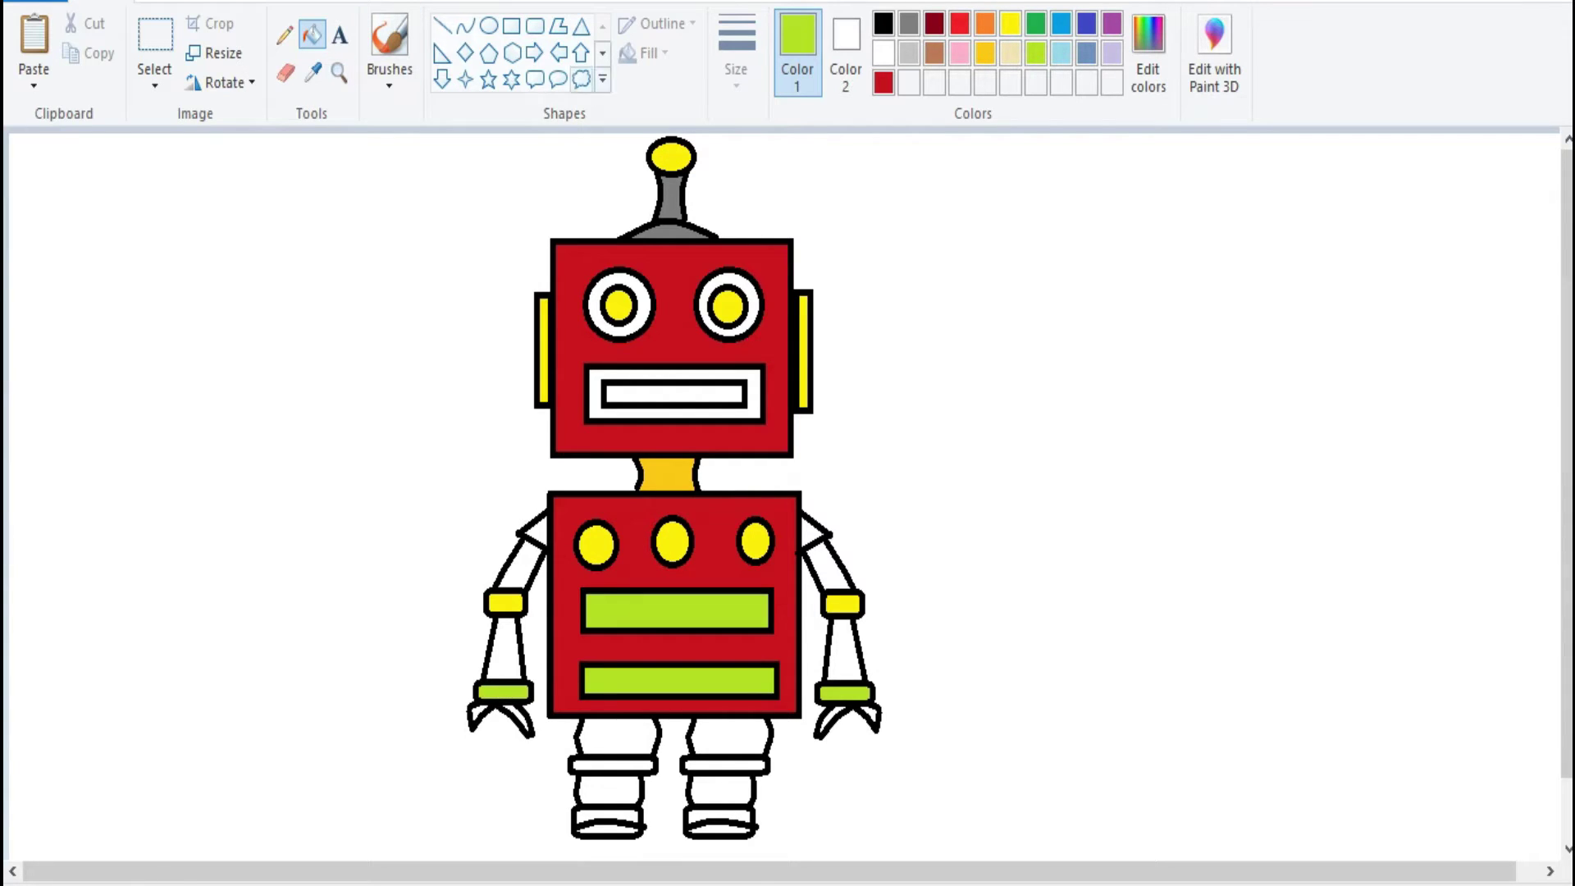
Fill both shoulder triangles and the upper and lower sections of both legs with the custom dark red.
{"action": "left_click", "coordinate": [884, 83]}
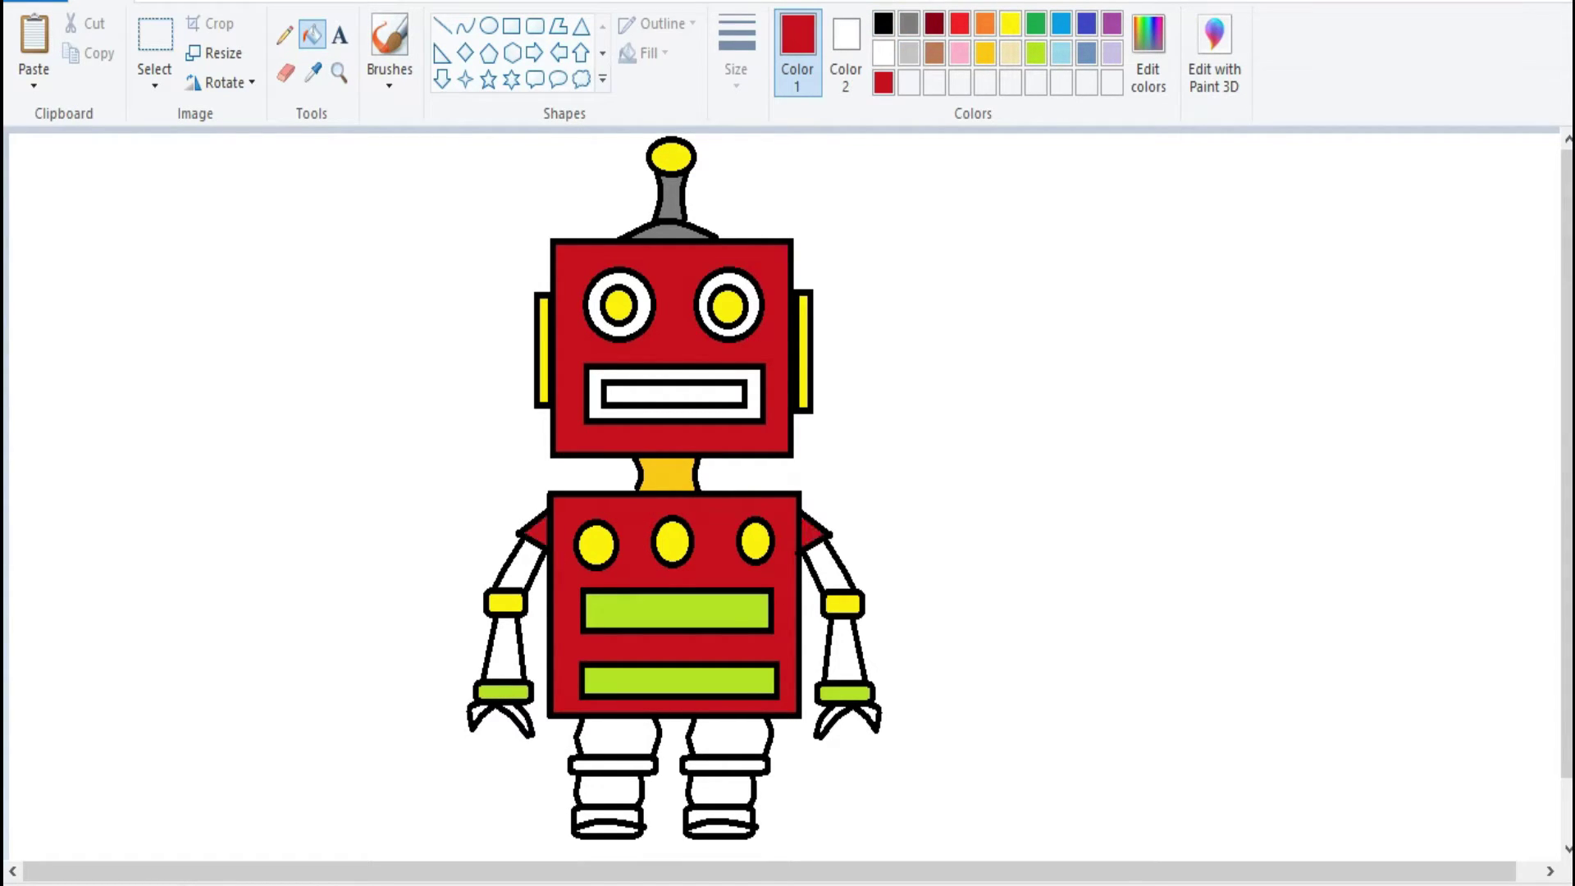
{"action": "left_click", "coordinate": [730, 737]}
{"action": "left_click", "coordinate": [617, 736]}
{"action": "left_click", "coordinate": [609, 790]}
{"action": "left_click", "coordinate": [721, 790]}
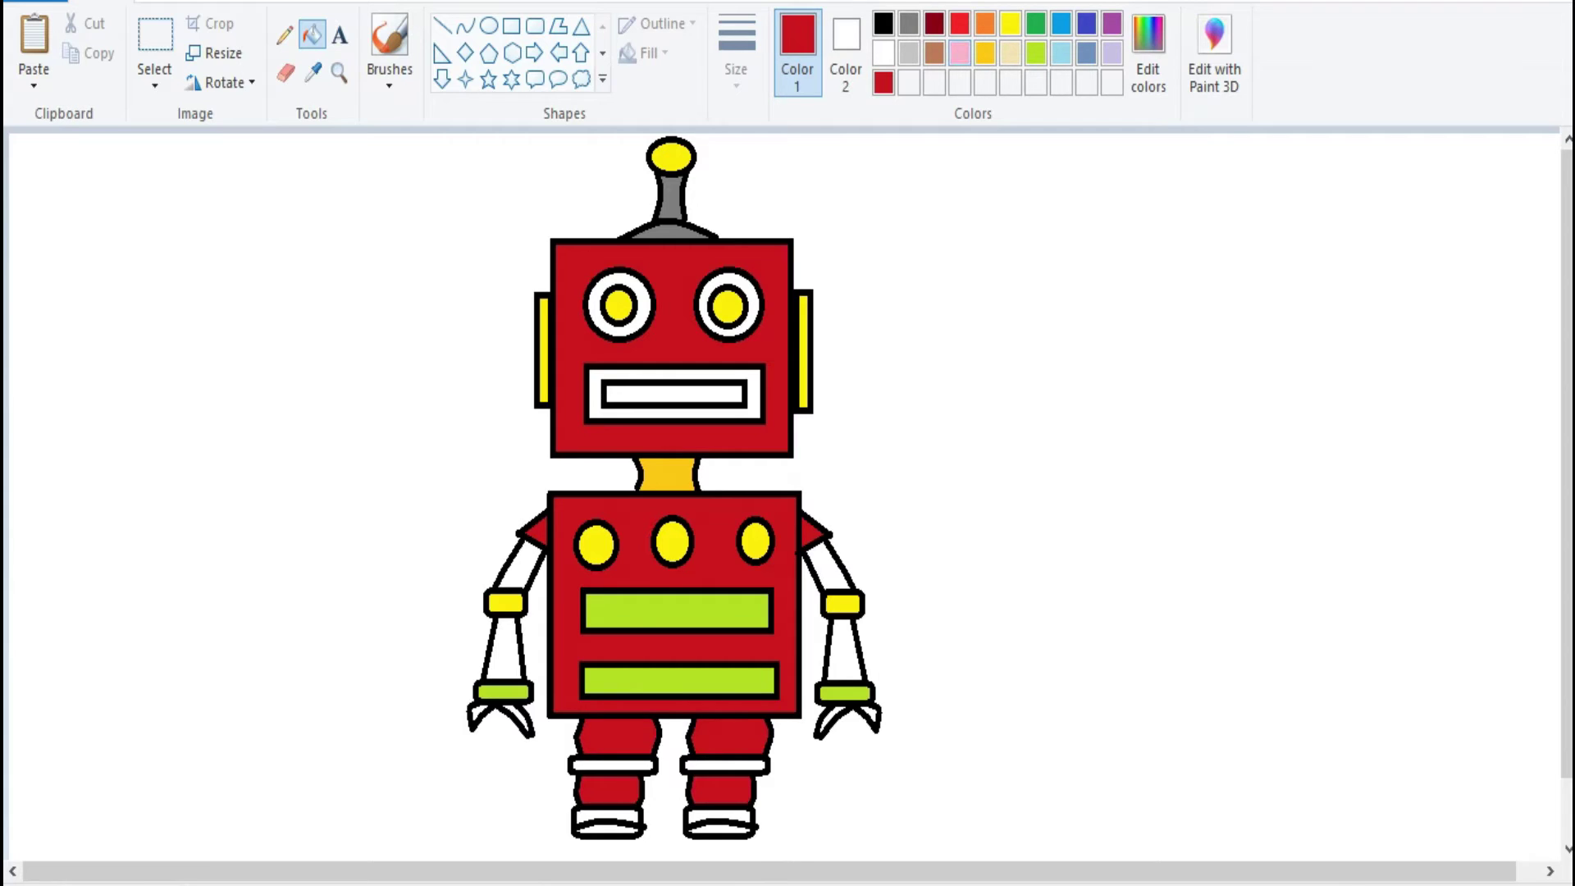
Fill the rings around both pupils with dark gray.
{"action": "left_click", "coordinate": [909, 23]}
{"action": "left_click", "coordinate": [728, 282]}
{"action": "left_click", "coordinate": [619, 281]}
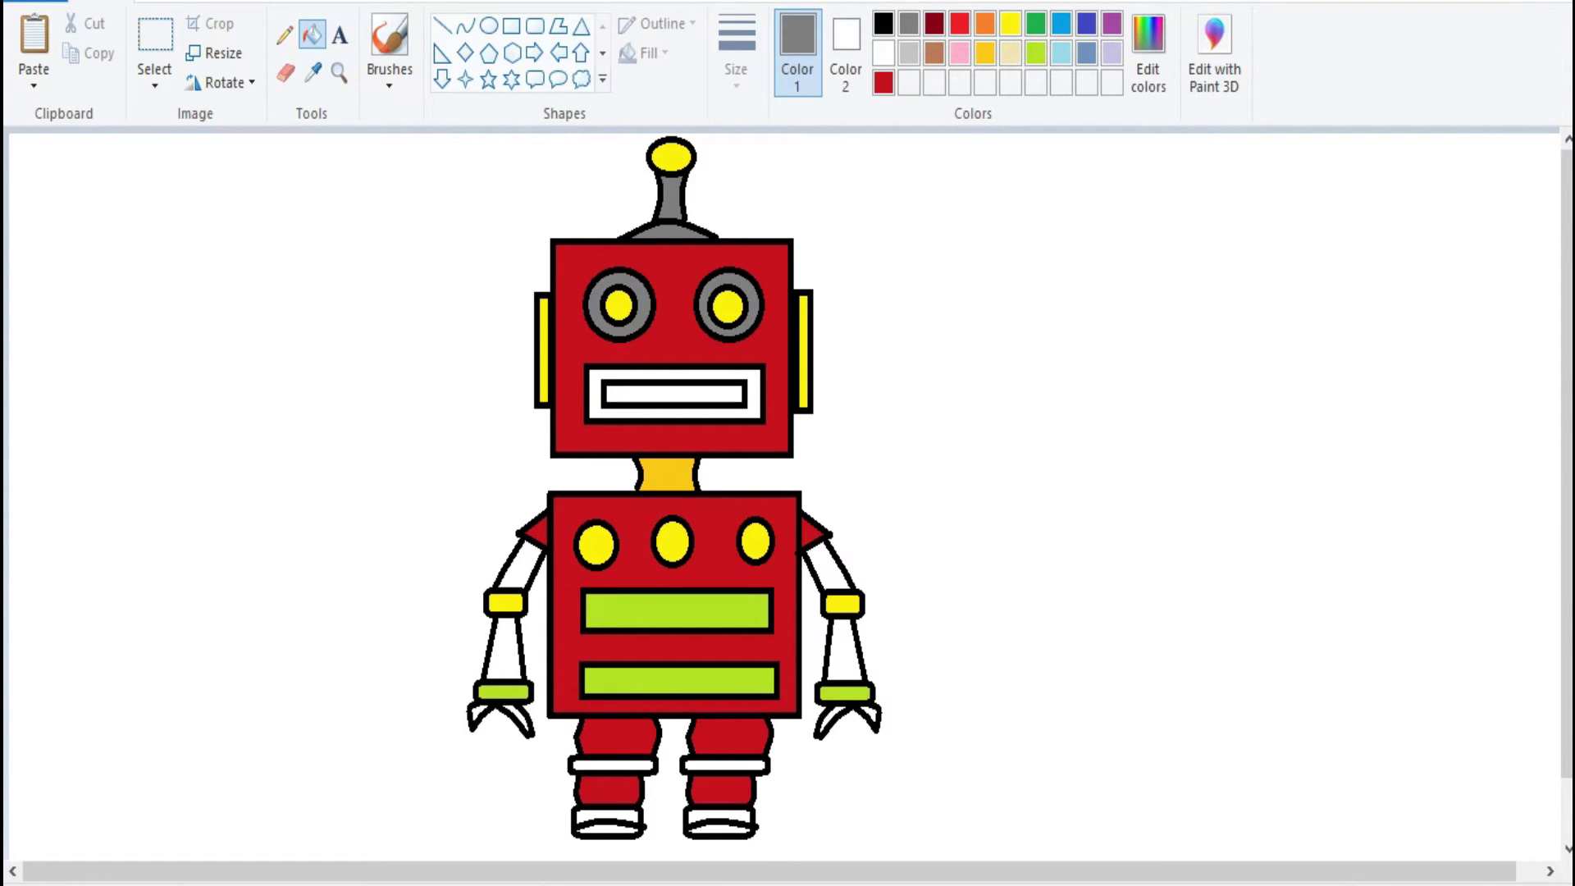
Fill the knee bands on both legs with yellow.
{"action": "left_click", "coordinate": [1011, 23]}
{"action": "left_click", "coordinate": [725, 766]}
{"action": "left_click", "coordinate": [613, 766]}
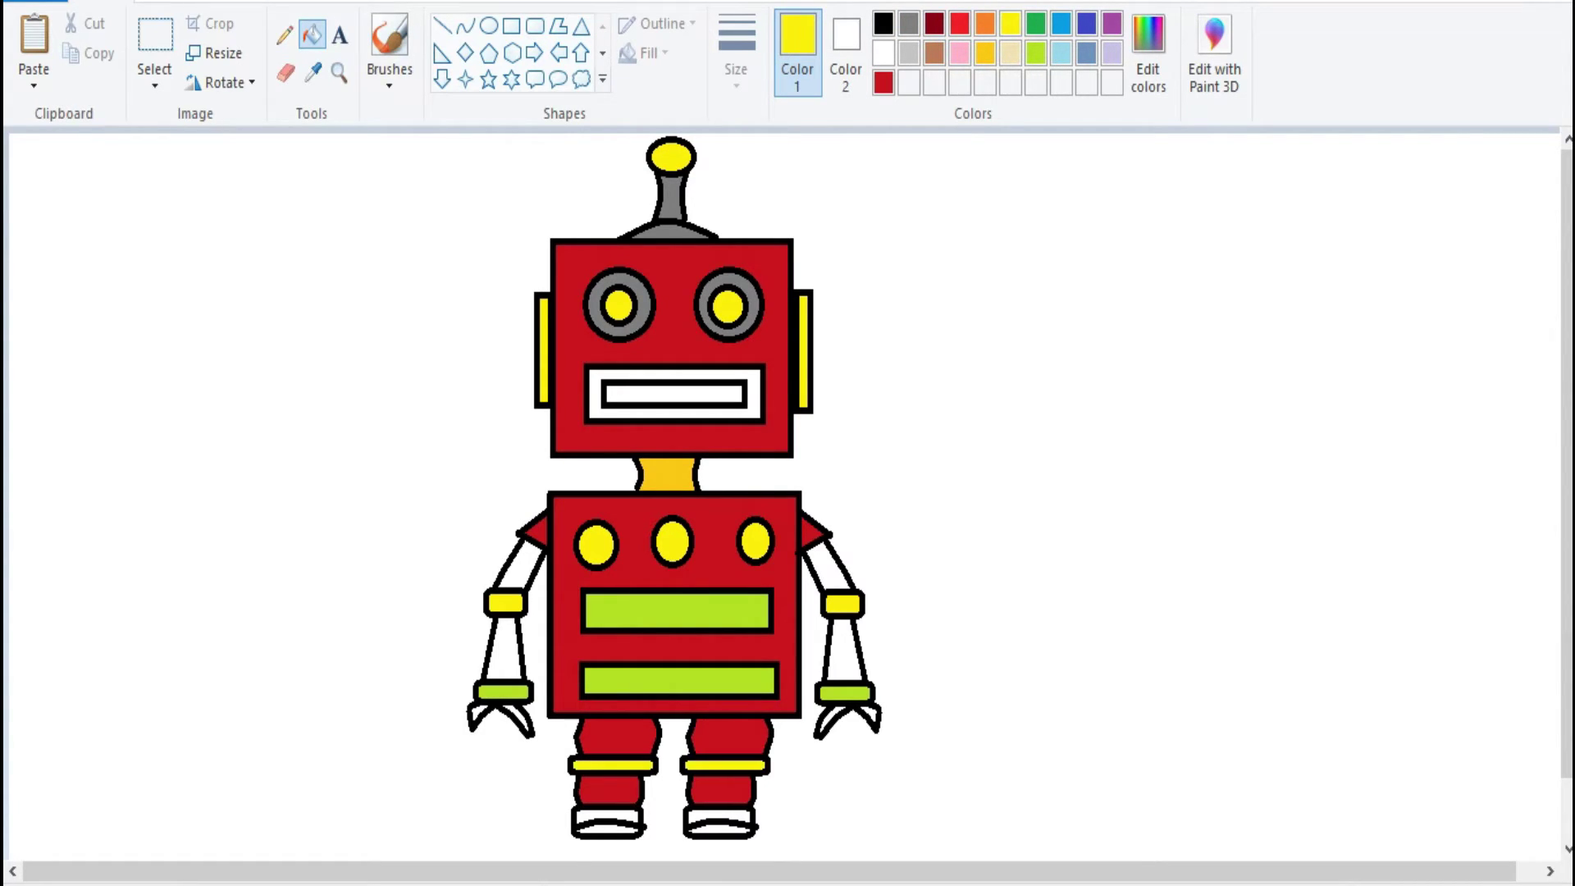
Fill the mouth's outer frame with dark gray and its inner rectangle with black.
{"action": "left_click", "coordinate": [910, 23]}
{"action": "left_click", "coordinate": [673, 374]}
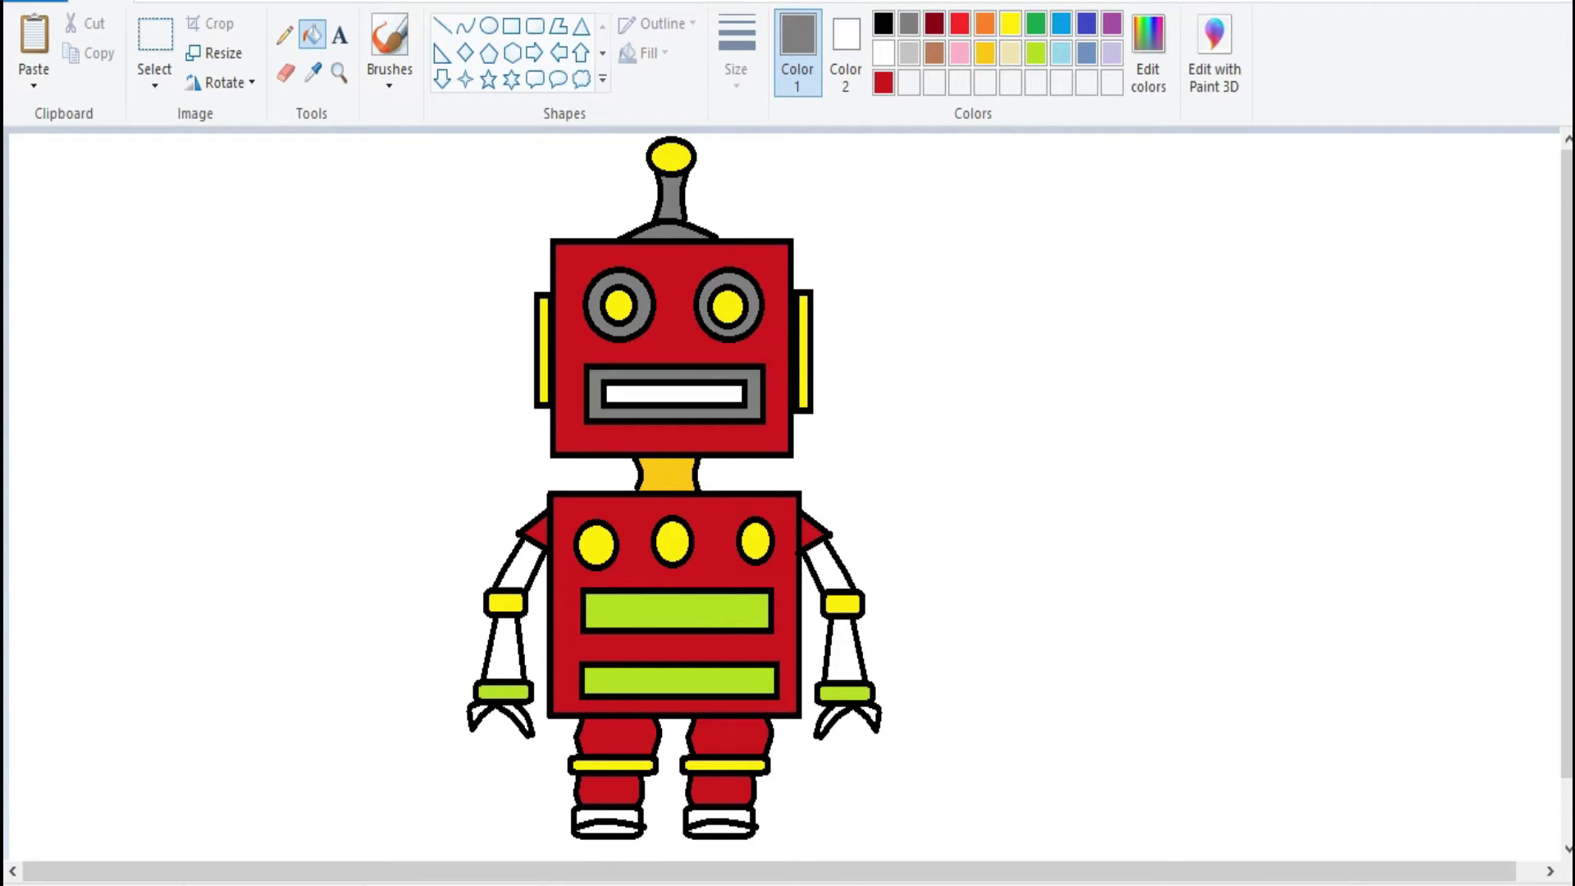
{"action": "left_click", "coordinate": [883, 23]}
{"action": "left_click", "coordinate": [672, 394]}
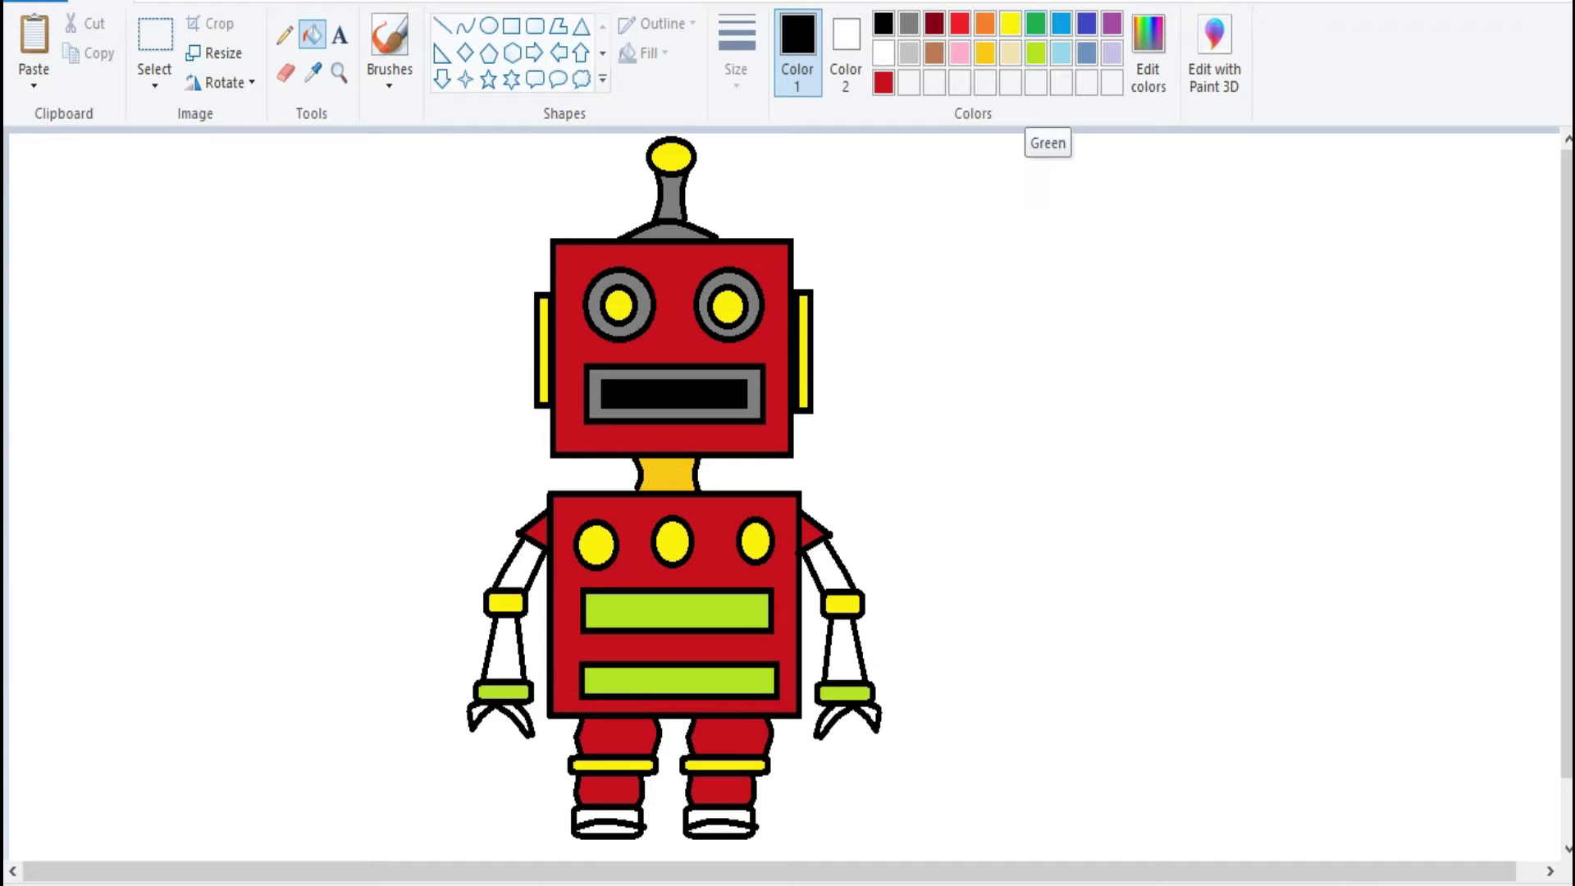
Fill both claw hands with blue and the upper part of both feet with gold.
{"action": "left_click", "coordinate": [1061, 23]}
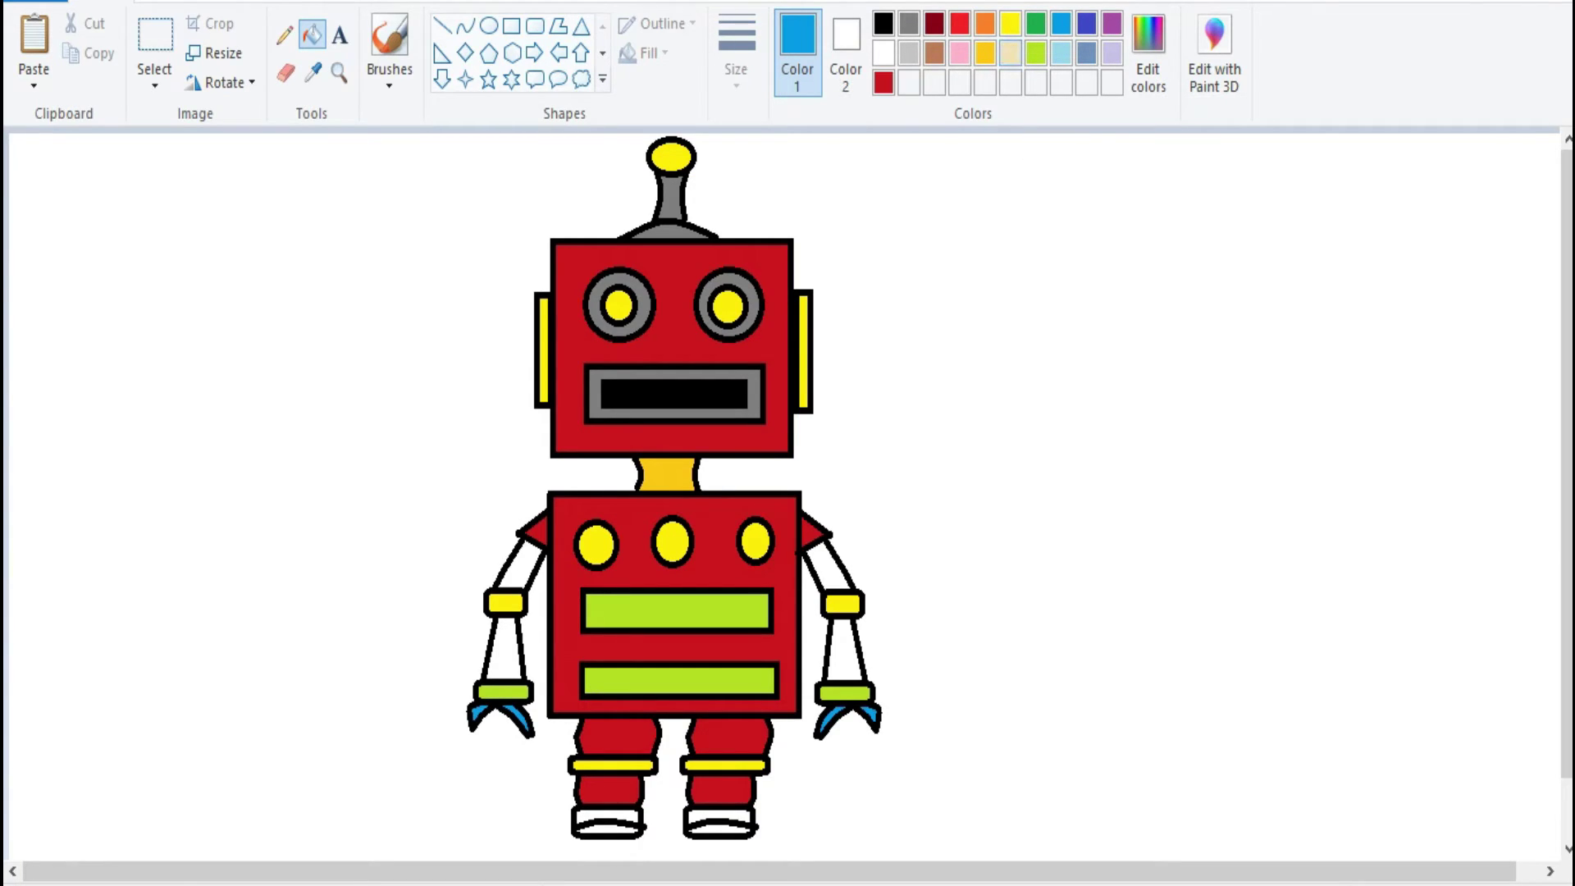
{"action": "left_click", "coordinate": [985, 52]}
{"action": "left_click", "coordinate": [720, 816]}
{"action": "left_click", "coordinate": [607, 816]}
Fill the soles of both feet with dark gray.
{"action": "left_click", "coordinate": [910, 23]}
{"action": "left_click", "coordinate": [720, 830]}
{"action": "left_click", "coordinate": [608, 830]}
{"action": "left_click", "coordinate": [845, 650]}
{"action": "left_click", "coordinate": [829, 566]}
{"action": "left_click", "coordinate": [503, 649]}
{"action": "left_click", "coordinate": [520, 565]}
{"action": "key", "text": "ctrl+z"}
{"action": "key", "text": "ctrl+z"}
{"action": "key", "text": "ctrl+z"}
{"action": "key", "text": "ctrl+z"}
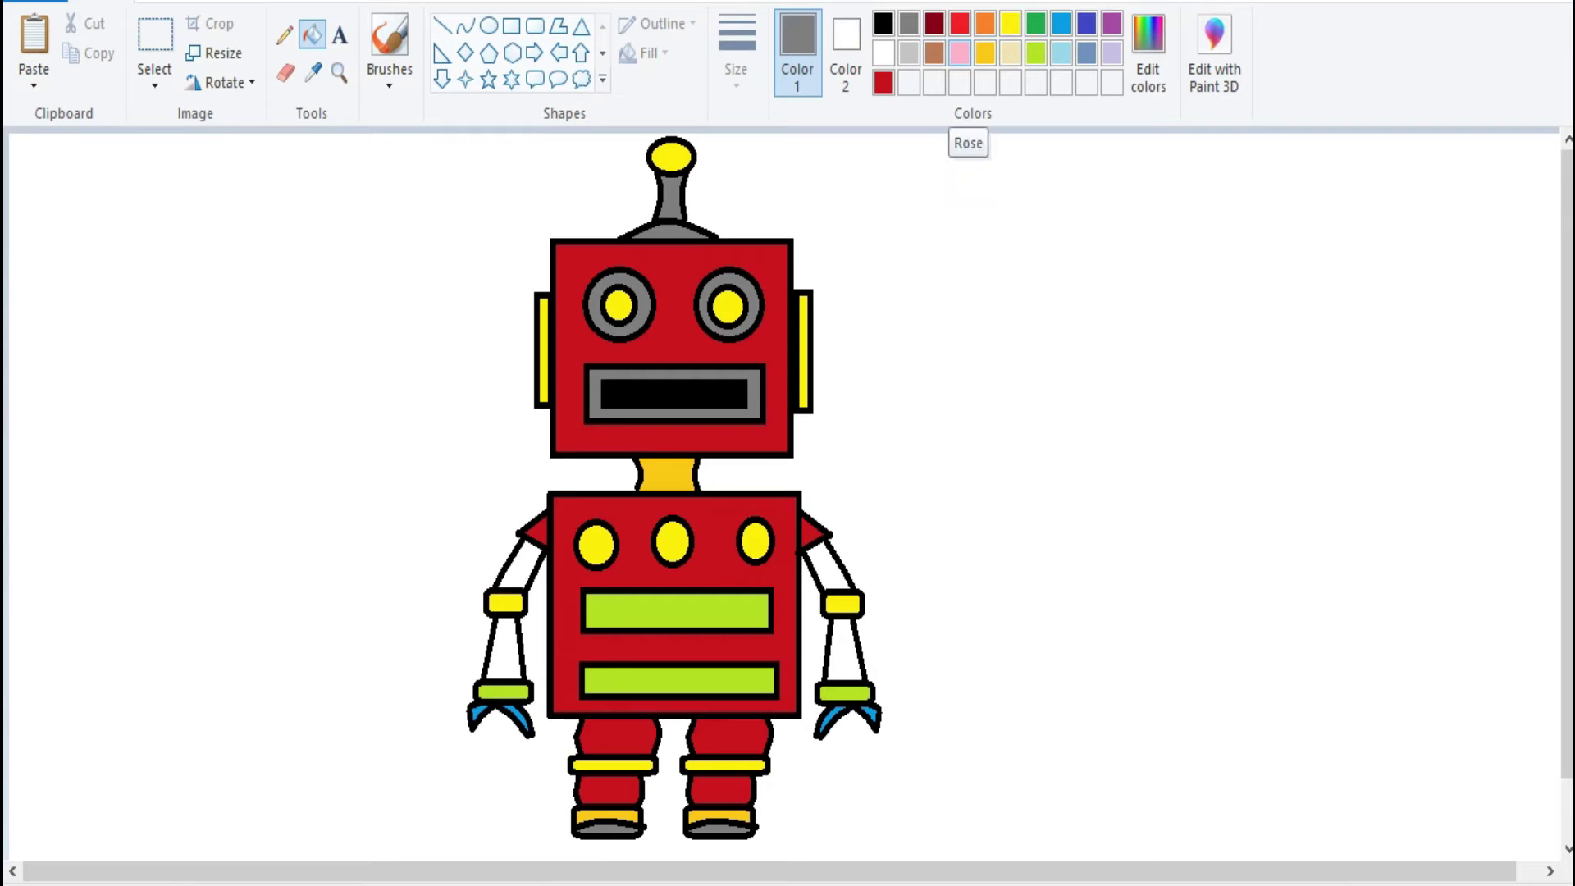
Fill the upper-arm and forearm sections of both arms with the custom dark red.
{"action": "left_click", "coordinate": [884, 83]}
{"action": "left_click", "coordinate": [828, 566]}
{"action": "left_click", "coordinate": [845, 649]}
{"action": "left_click", "coordinate": [503, 648]}
{"action": "left_click", "coordinate": [520, 564]}
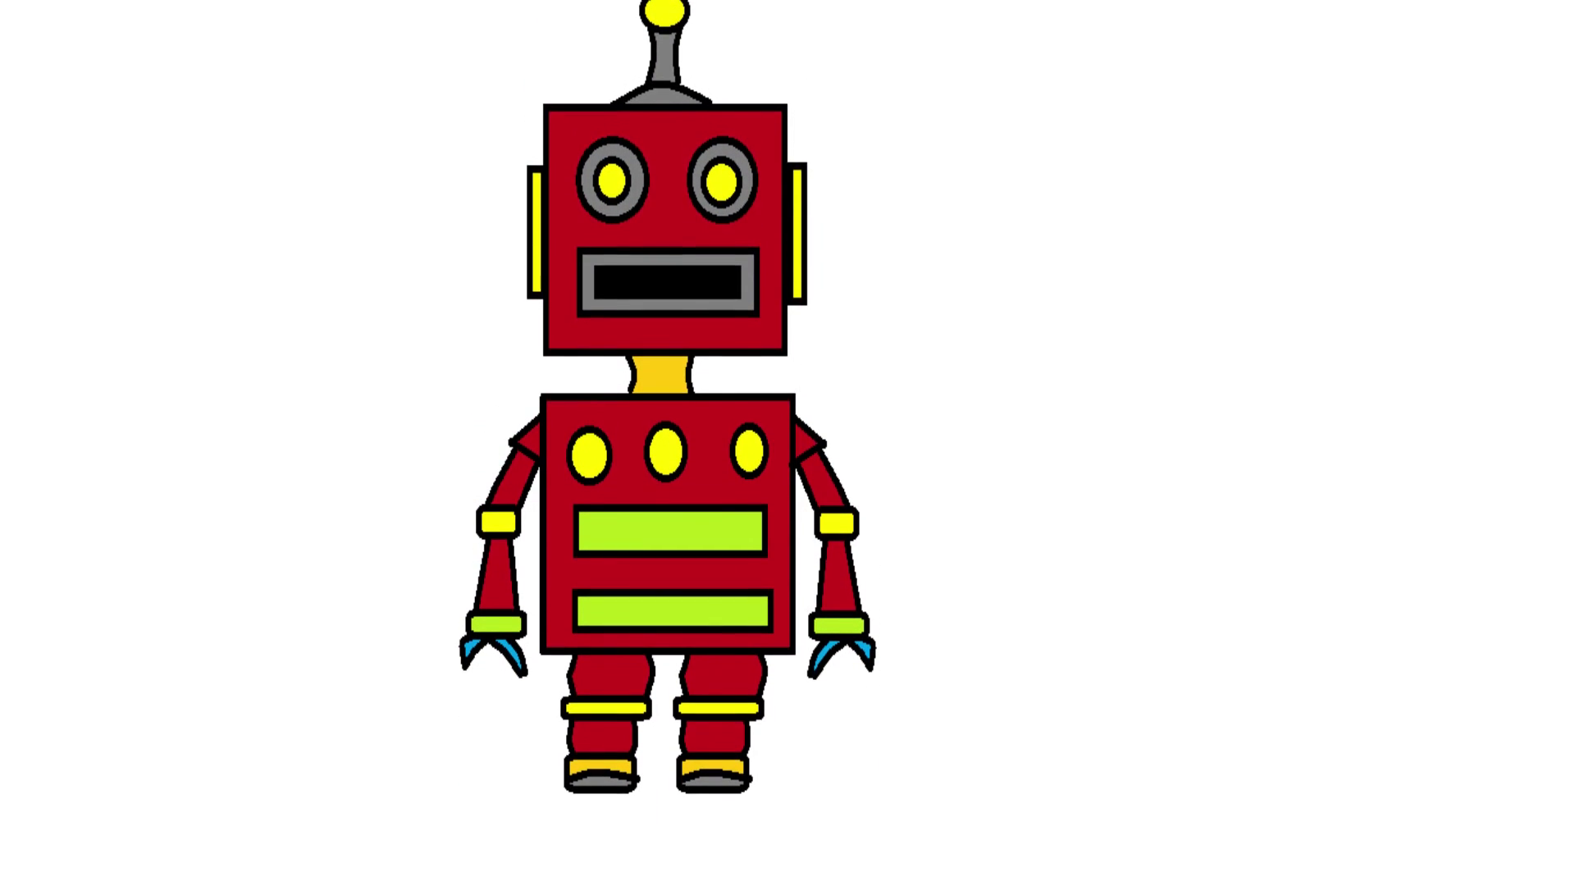